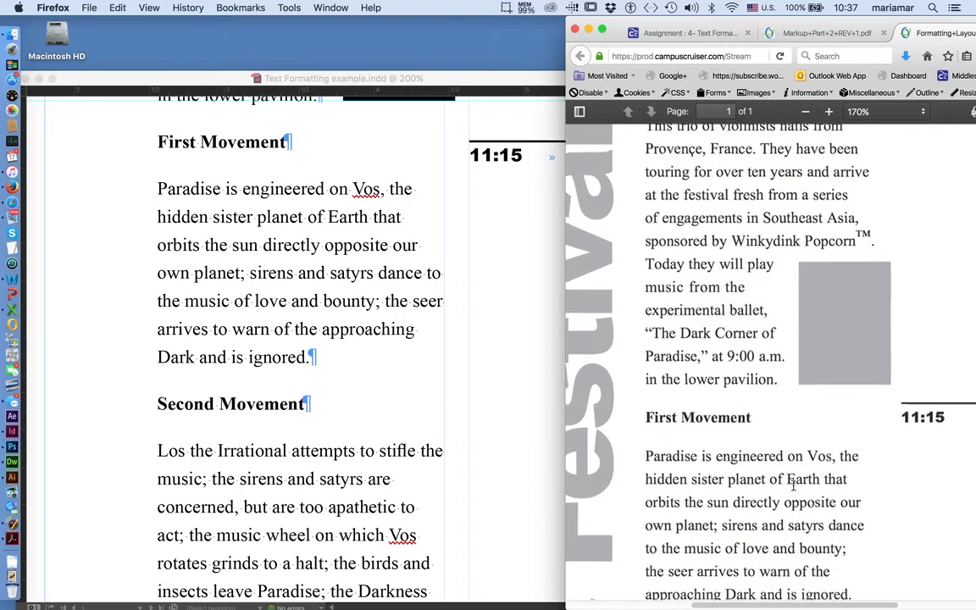
In the First Movement paragraph, set the tracking of the line "own planet; sirens and satyrs dance to" to 20
{"action": "scroll", "coordinate": [793, 485], "scroll_direction": "down", "scroll_amount": 2}
{"action": "scroll", "coordinate": [794, 486], "scroll_direction": "down", "scroll_amount": 3}
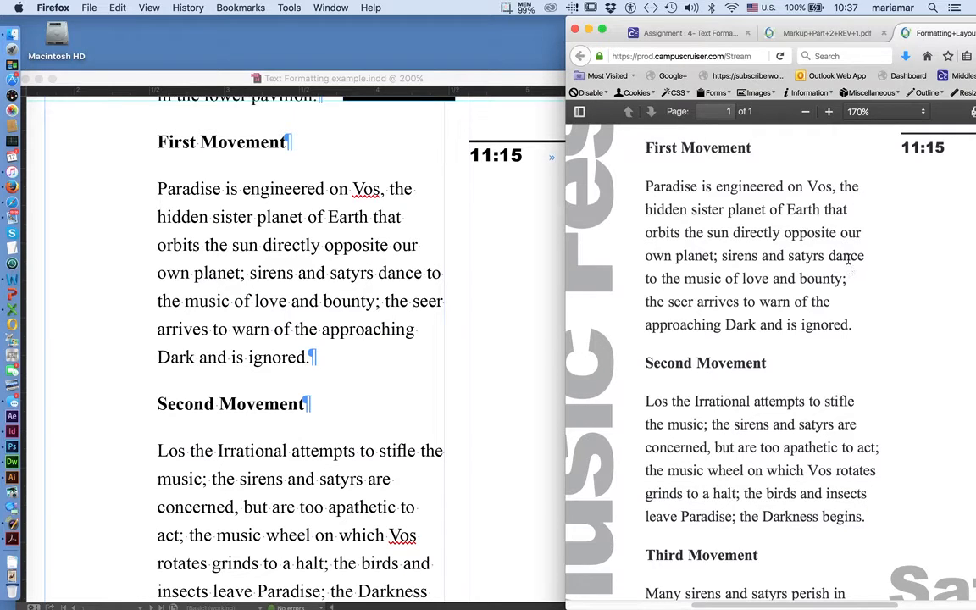
{"action": "triple_click", "coordinate": [323, 274]}
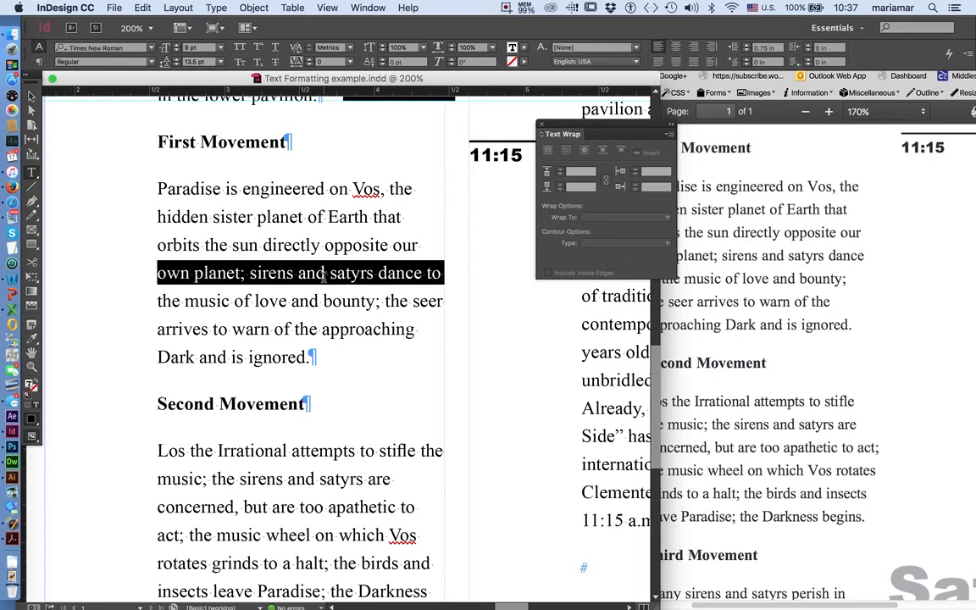
{"action": "double_click", "coordinate": [159, 273]}
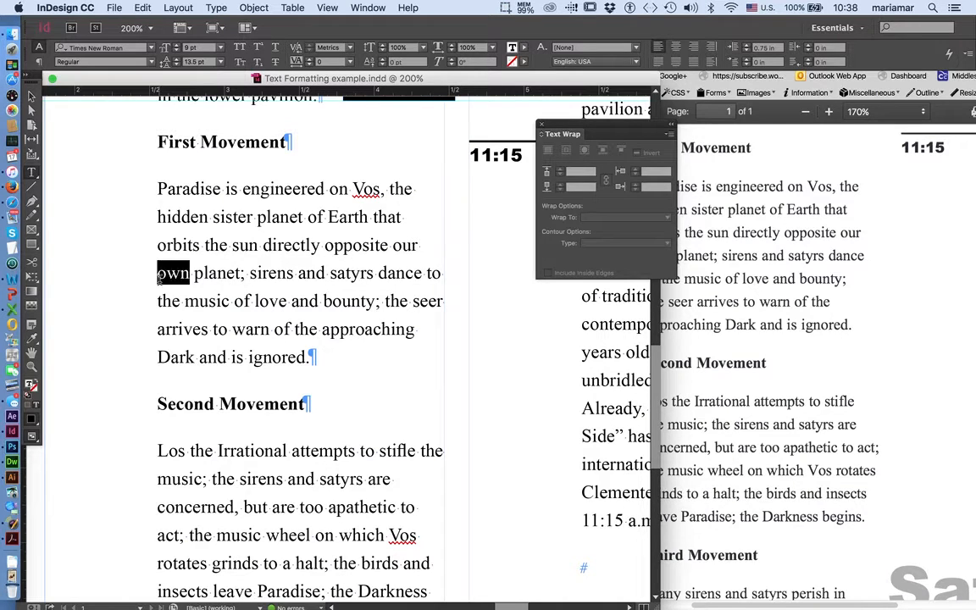
{"action": "triple_click", "coordinate": [278, 274]}
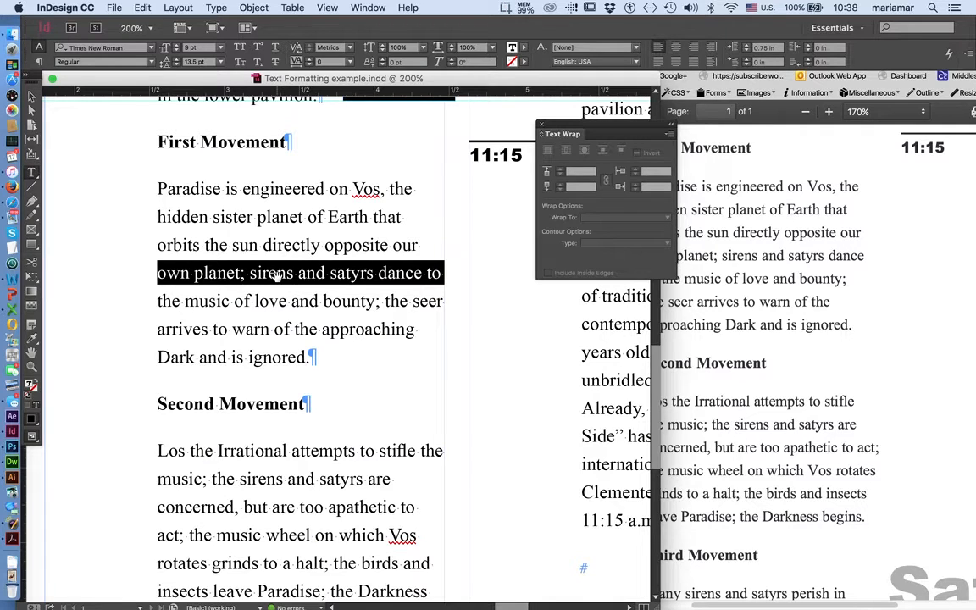
{"action": "key", "text": "alt+Right"}
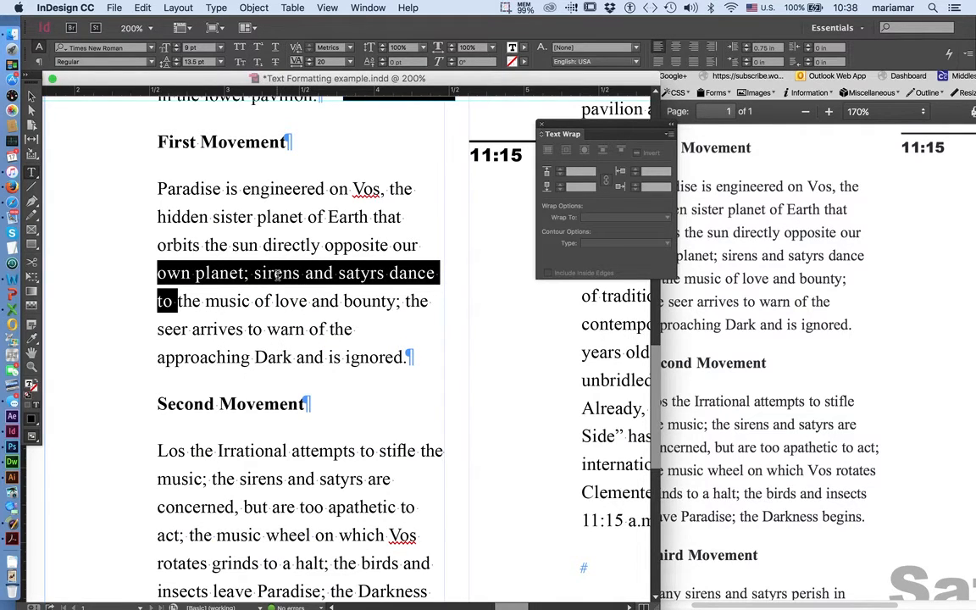
Select the line "to the music of love and bounty; the" and increase its tracking by two increments
{"action": "left_click", "coordinate": [153, 302]}
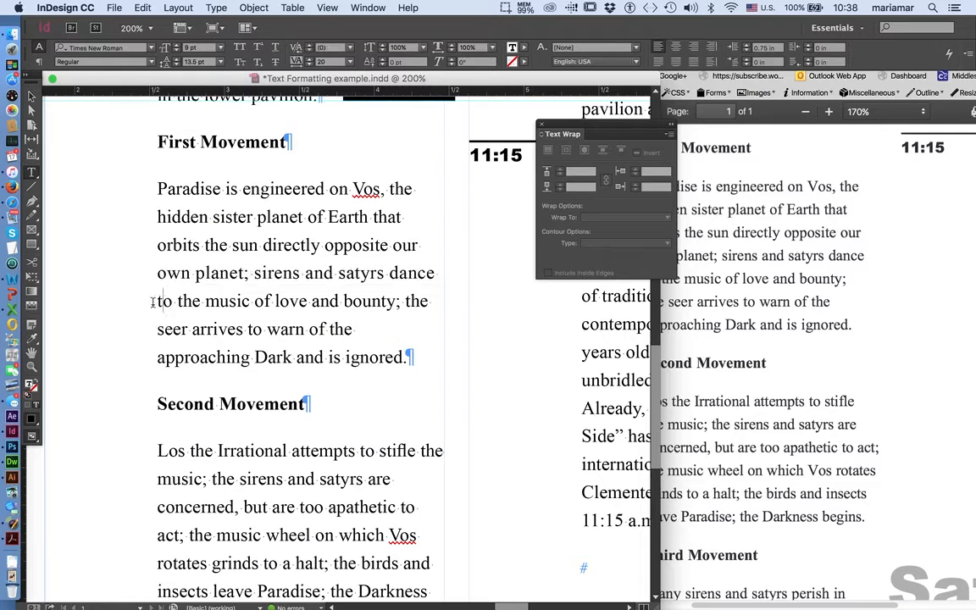
{"action": "left_click_drag", "start_coordinate": [153, 301], "coordinate": [451, 303]}
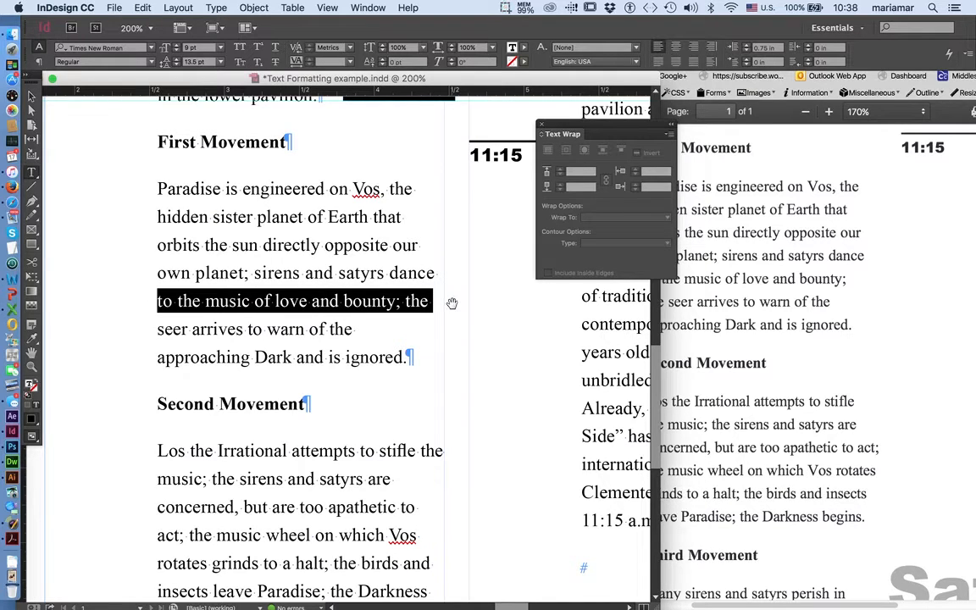
{"action": "key", "text": "alt+Right"}
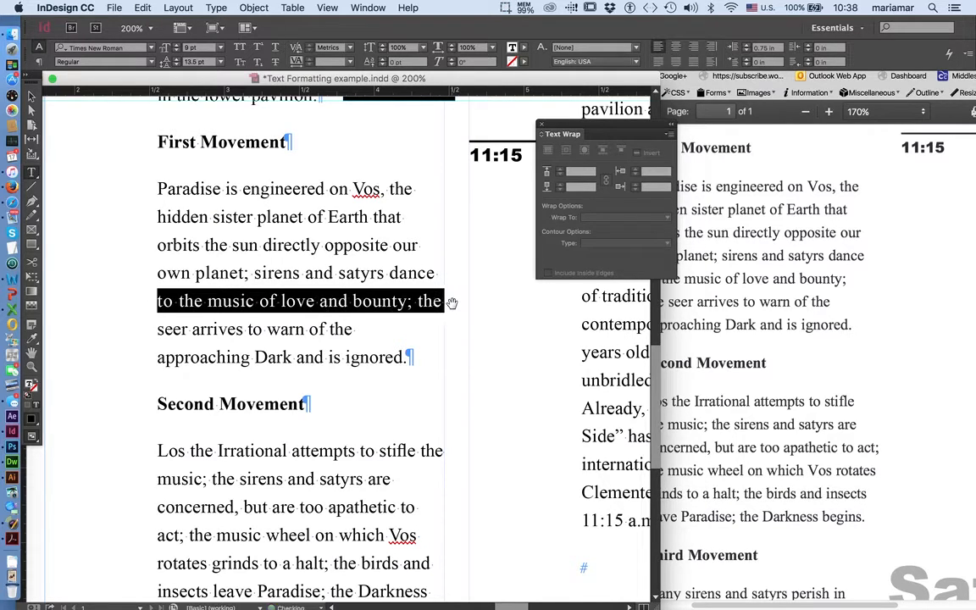
{"action": "key", "text": "alt+Right"}
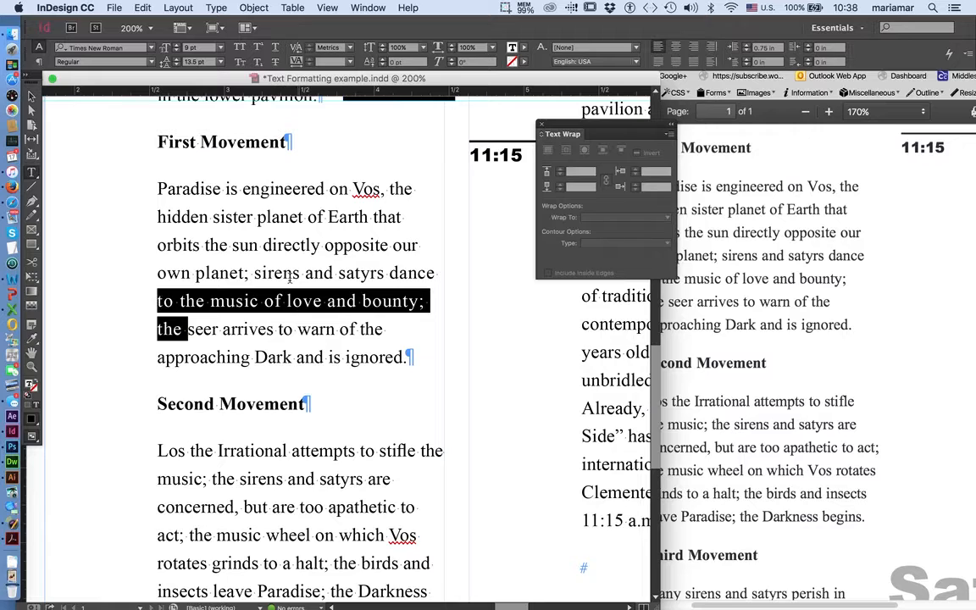
Try tracking values of 20 and 25 on the selected First Movement line
{"action": "left_click", "coordinate": [327, 62]}
{"action": "type", "text": "20"}
{"action": "key", "text": "Return"}
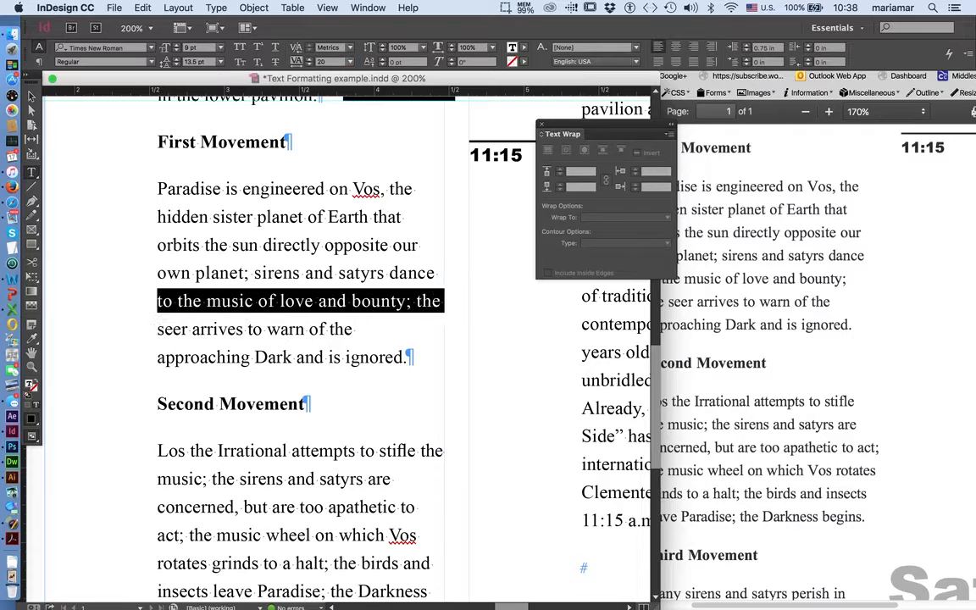
{"action": "left_click", "coordinate": [311, 64]}
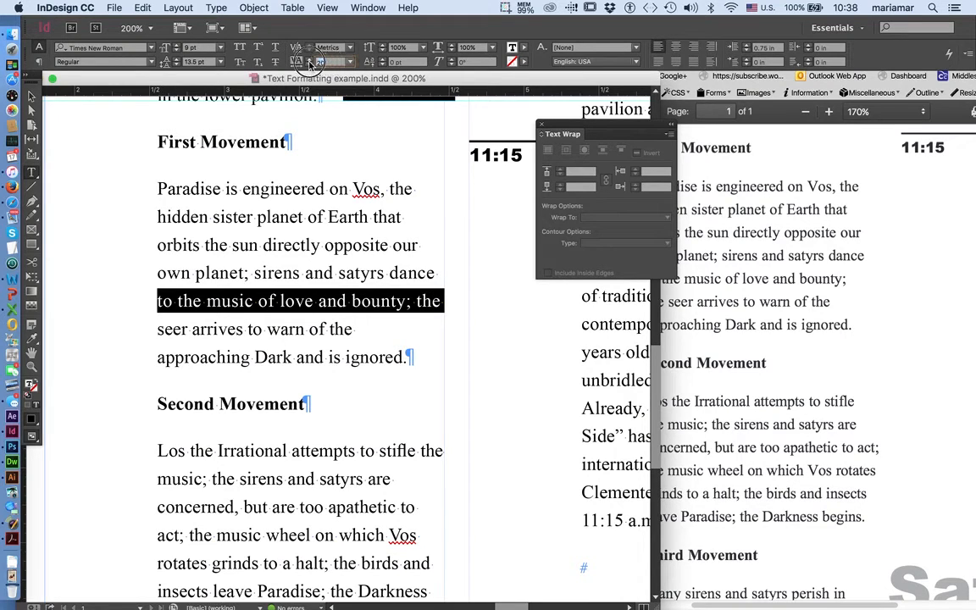
{"action": "type", "text": "25"}
{"action": "key", "text": "Return"}
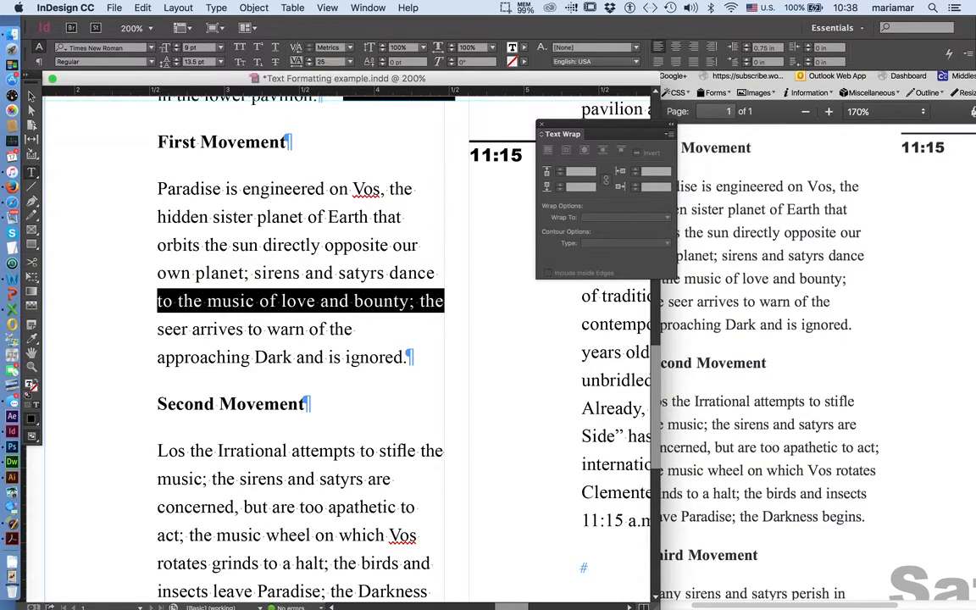
Set the tracking of the line "to the music of love and bounty; the" to 30 and deselect it
{"action": "left_click", "coordinate": [296, 59]}
{"action": "left_click_drag", "start_coordinate": [331, 62], "coordinate": [277, 56]}
{"action": "type", "text": "30"}
{"action": "key", "text": "Return"}
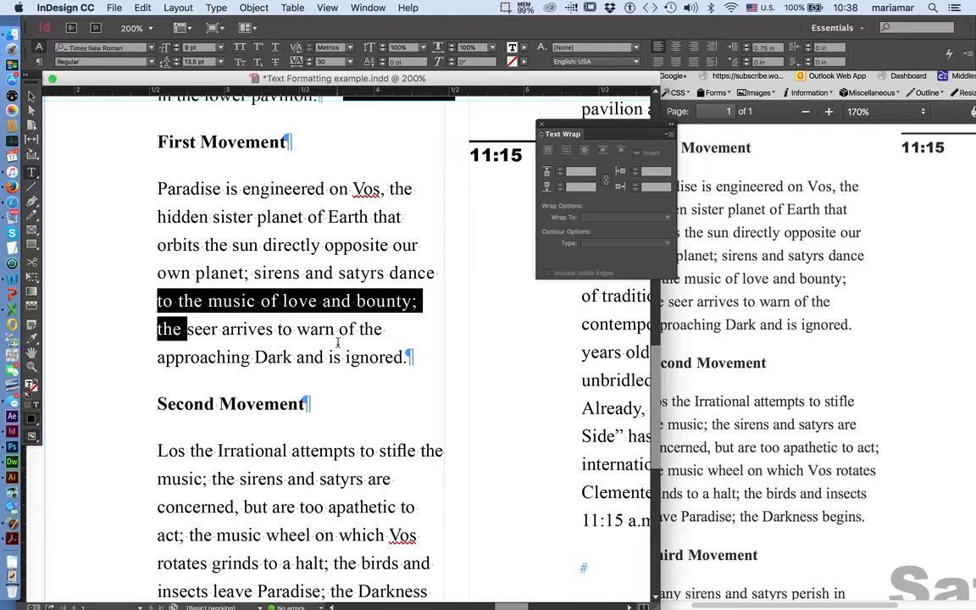
{"action": "left_click", "coordinate": [372, 378]}
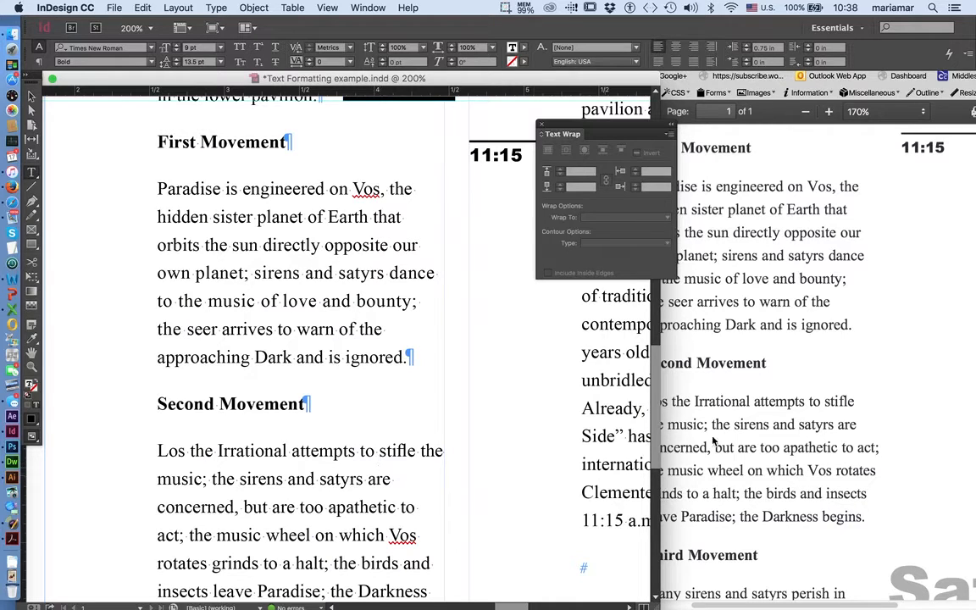
In the Second Movement paragraph, set the first line's tracking to 20 and that of "concerned, but are too apathetic to act;" to -20
{"action": "triple_click", "coordinate": [320, 451]}
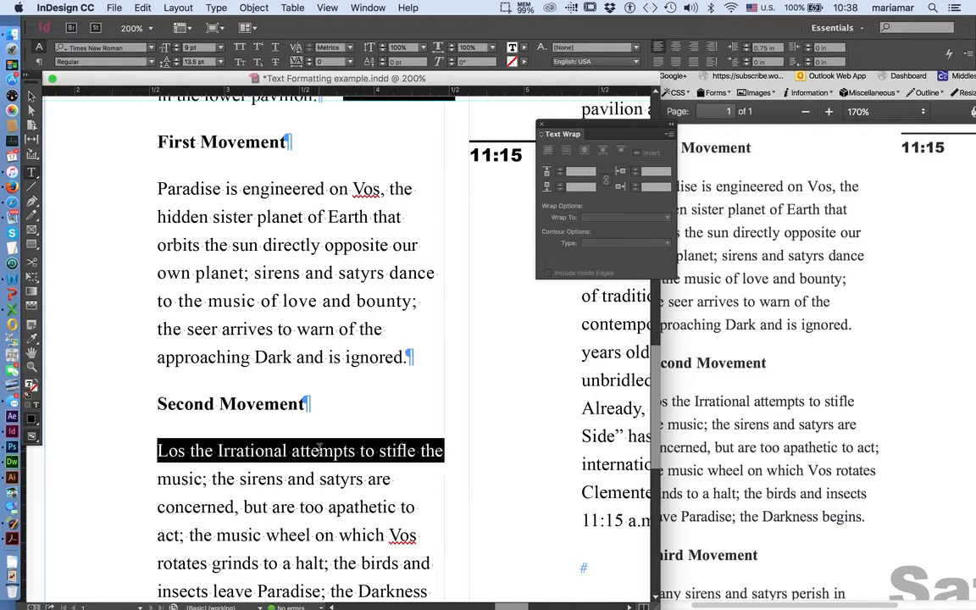
{"action": "key", "text": "alt+Right"}
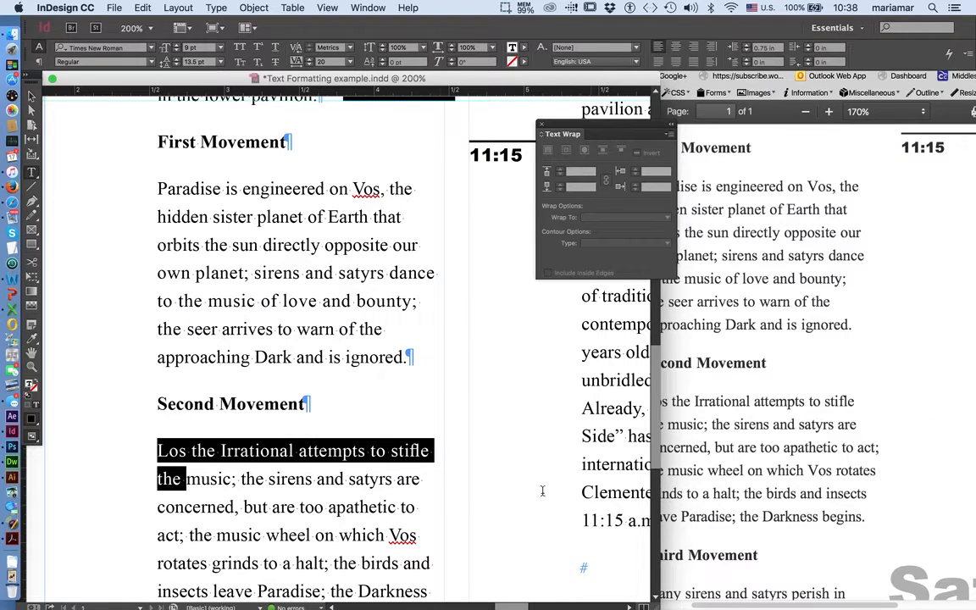
{"action": "left_click_drag", "start_coordinate": [183, 535], "coordinate": [148, 512]}
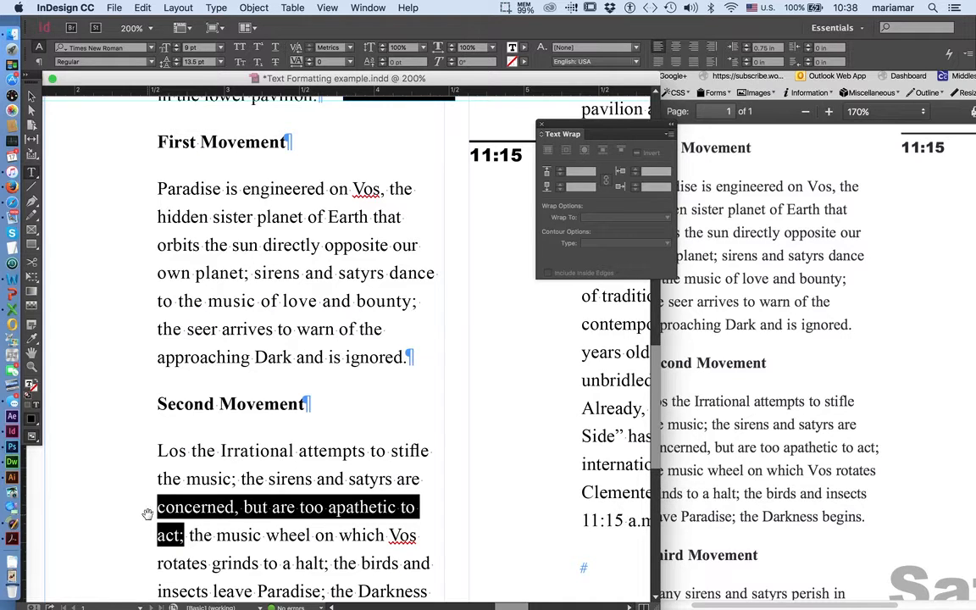
{"action": "key", "text": "alt+Left"}
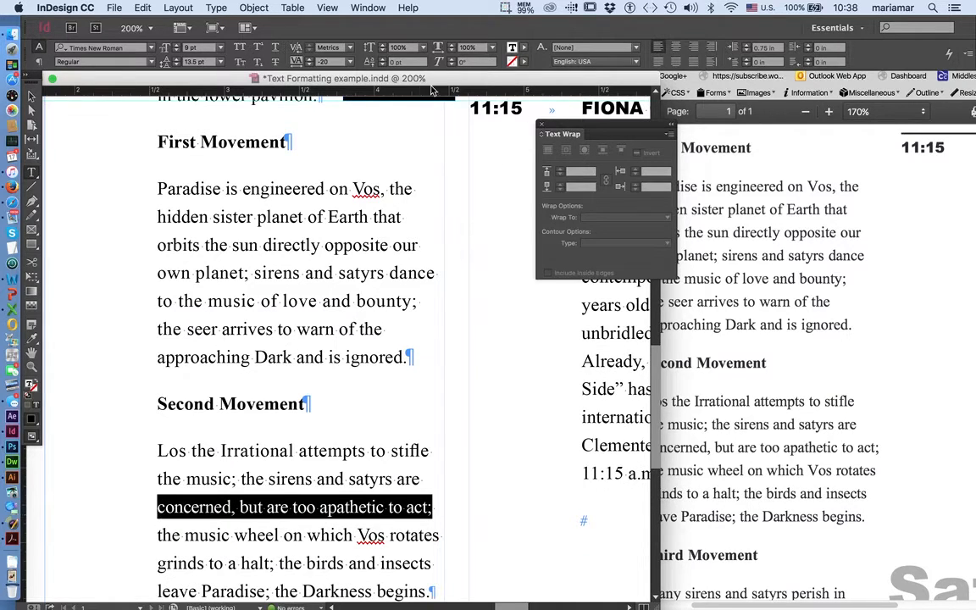
In the Third Movement paragraph, set the tracking of the line "Many sirens and satyrs perish in the" to 40
{"action": "scroll", "coordinate": [370, 464], "scroll_direction": "down", "scroll_amount": 4}
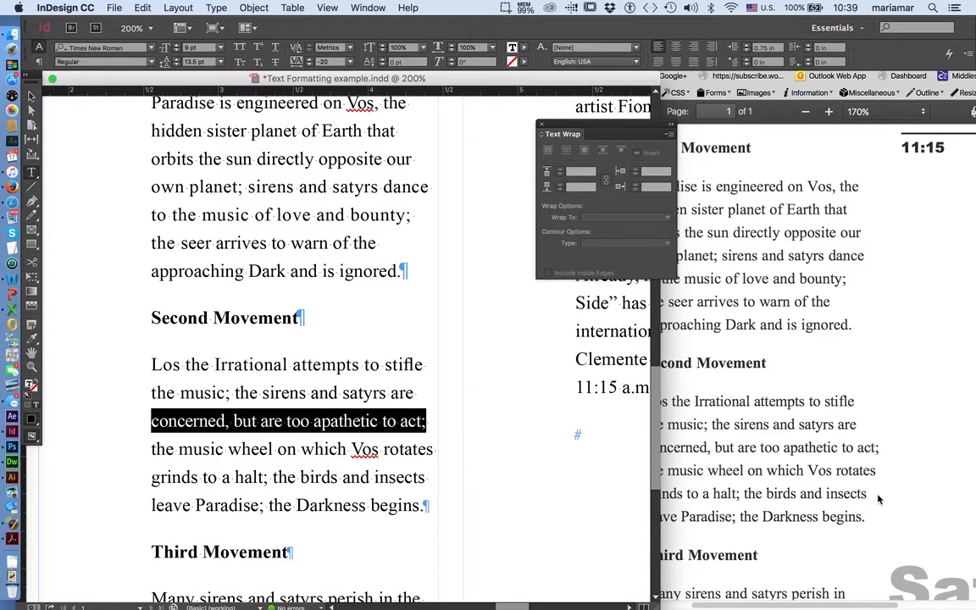
{"action": "scroll", "coordinate": [412, 537], "scroll_direction": "down", "scroll_amount": 8}
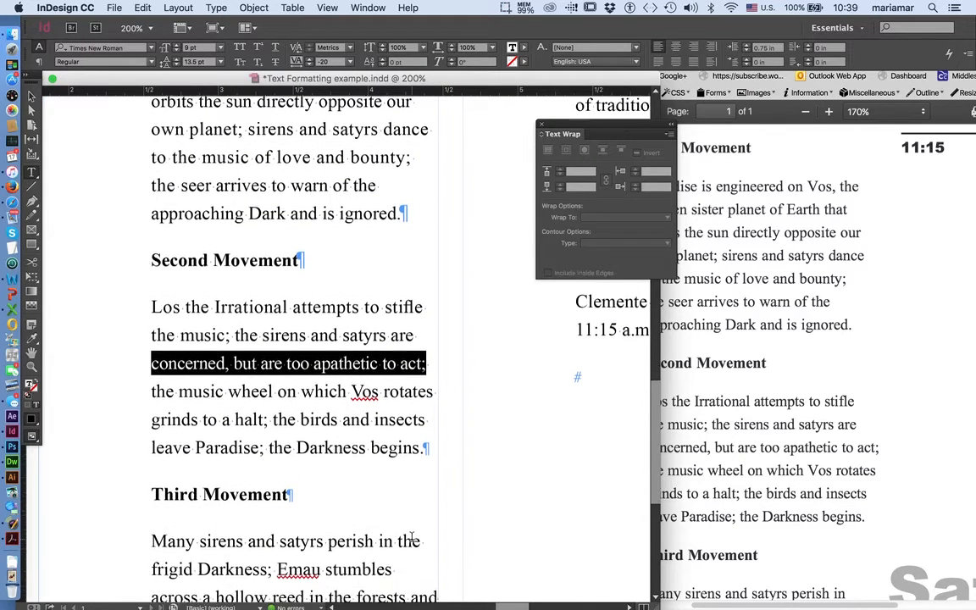
{"action": "left_click", "coordinate": [741, 510]}
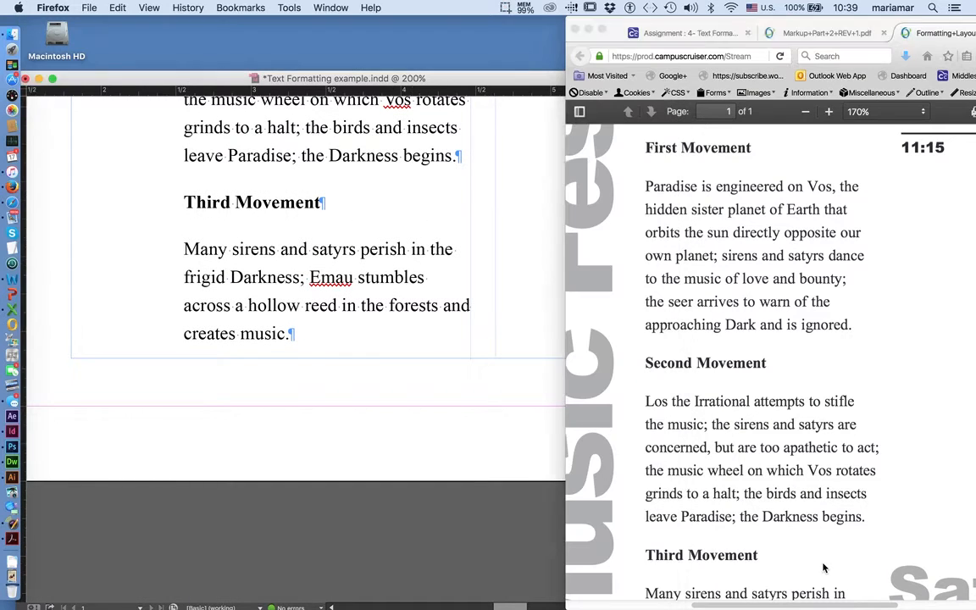
{"action": "scroll", "coordinate": [814, 564], "scroll_direction": "down", "scroll_amount": 6}
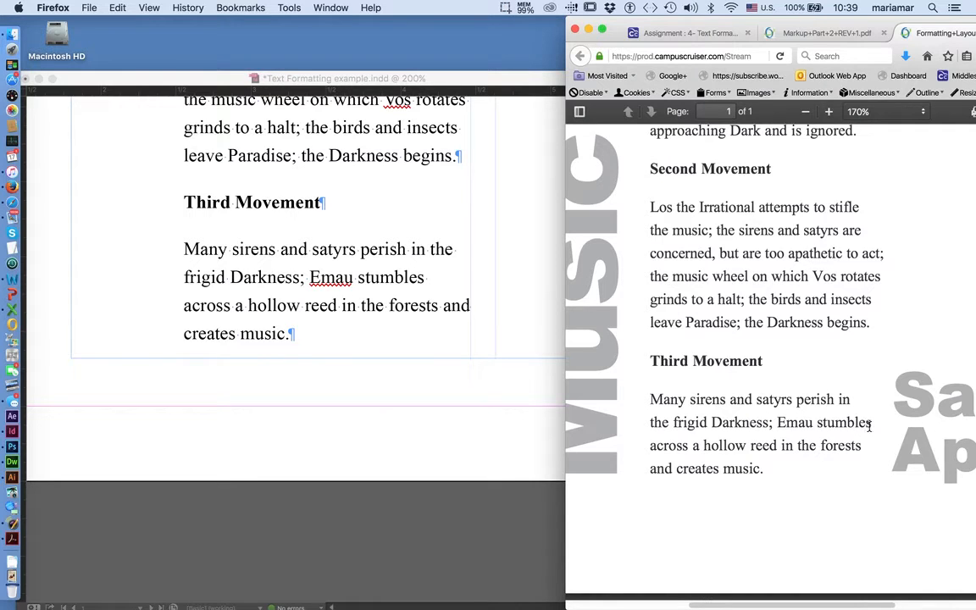
{"action": "left_click", "coordinate": [184, 253]}
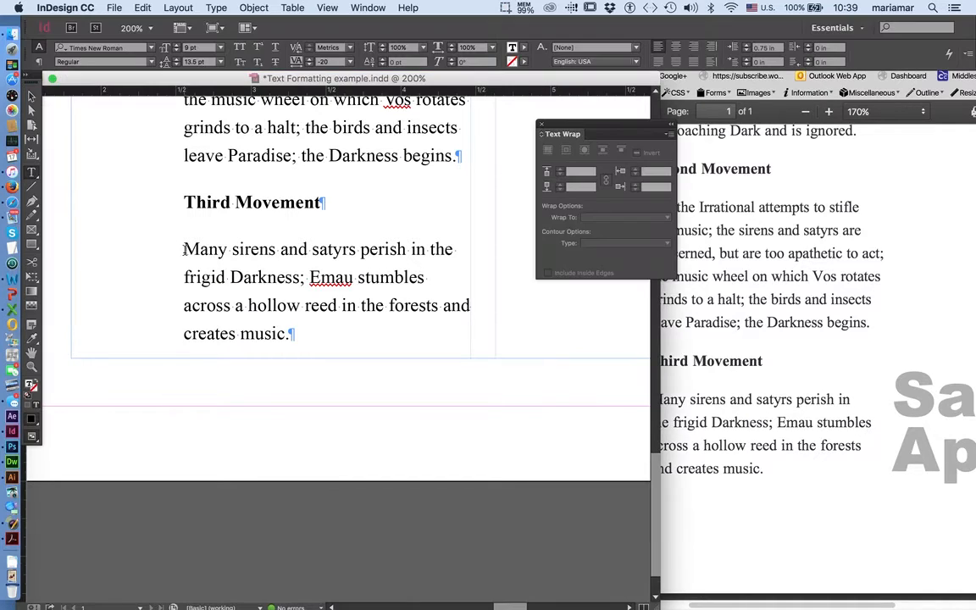
{"action": "left_click_drag", "start_coordinate": [184, 251], "coordinate": [456, 248]}
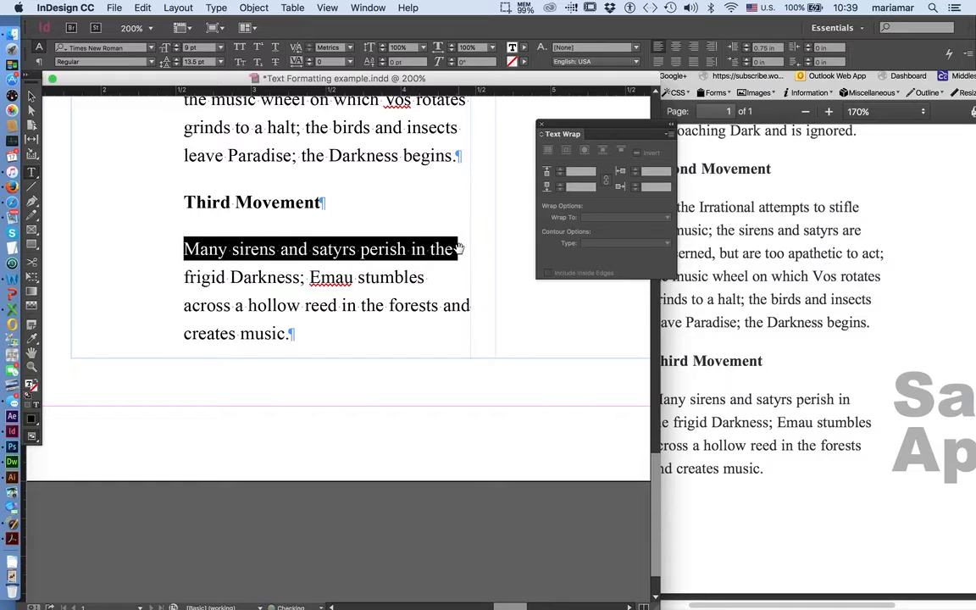
{"action": "key", "text": "alt+Right"}
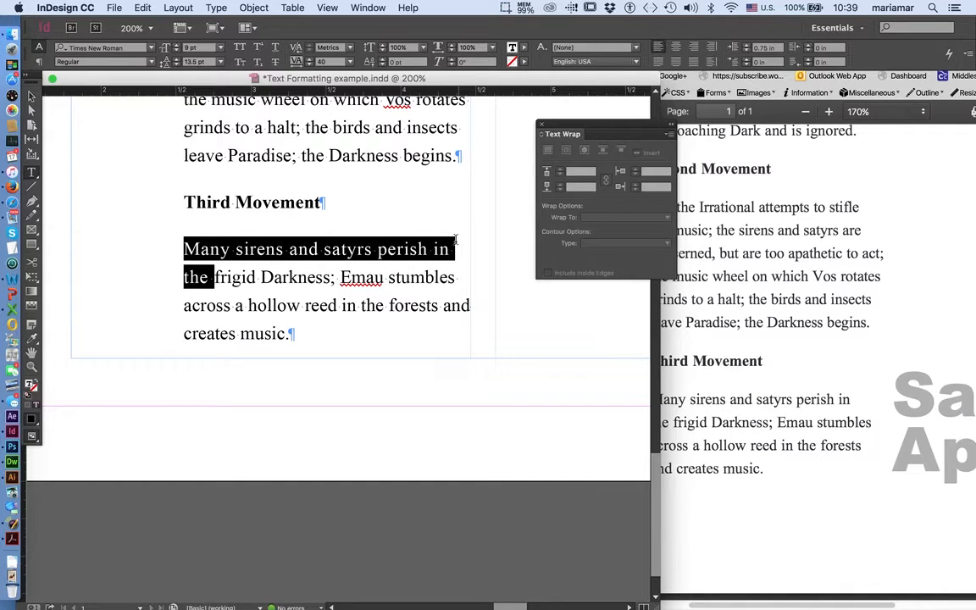
{"action": "left_click_drag", "start_coordinate": [329, 65], "coordinate": [312, 65]}
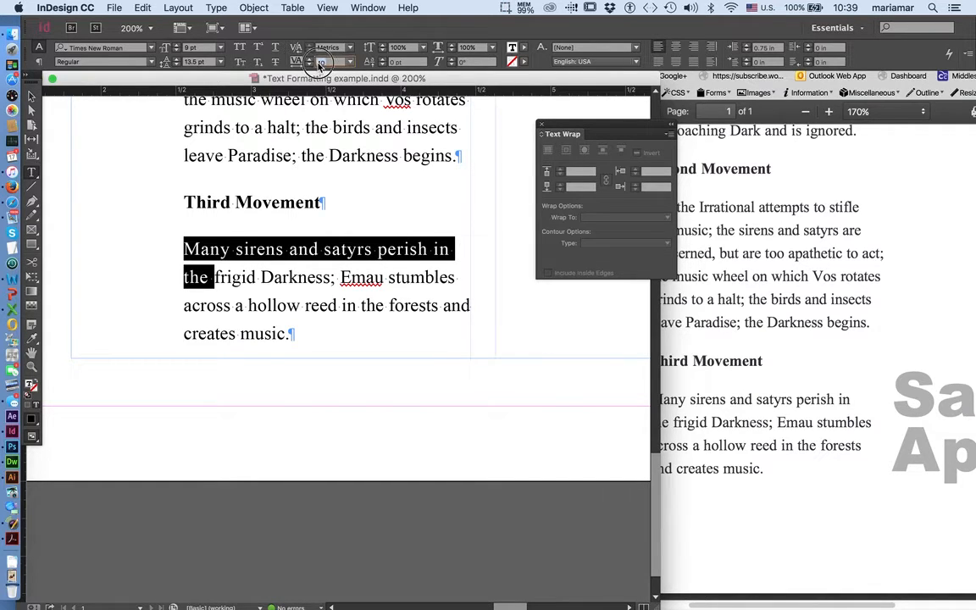
{"action": "left_click", "coordinate": [323, 338]}
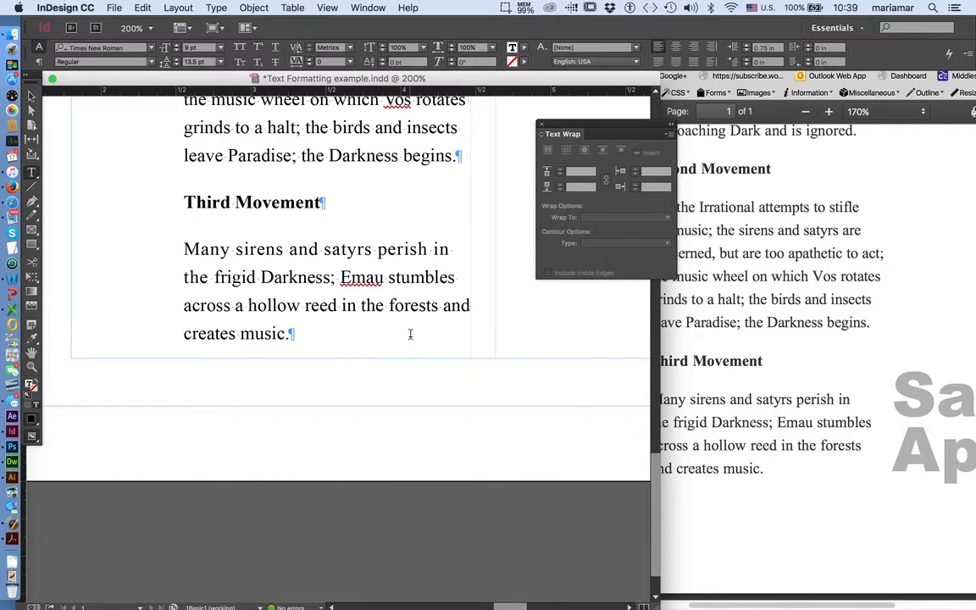
Set the tracking of the Third Movement line "across a hollow reed in the forests and" to 20
{"action": "left_click", "coordinate": [182, 307]}
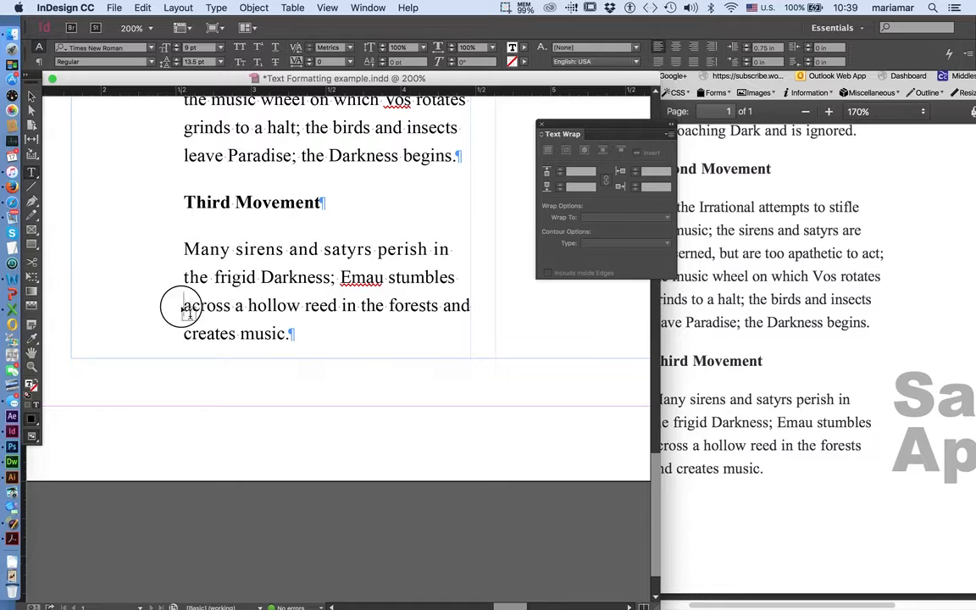
{"action": "left_click_drag", "start_coordinate": [183, 307], "coordinate": [471, 301]}
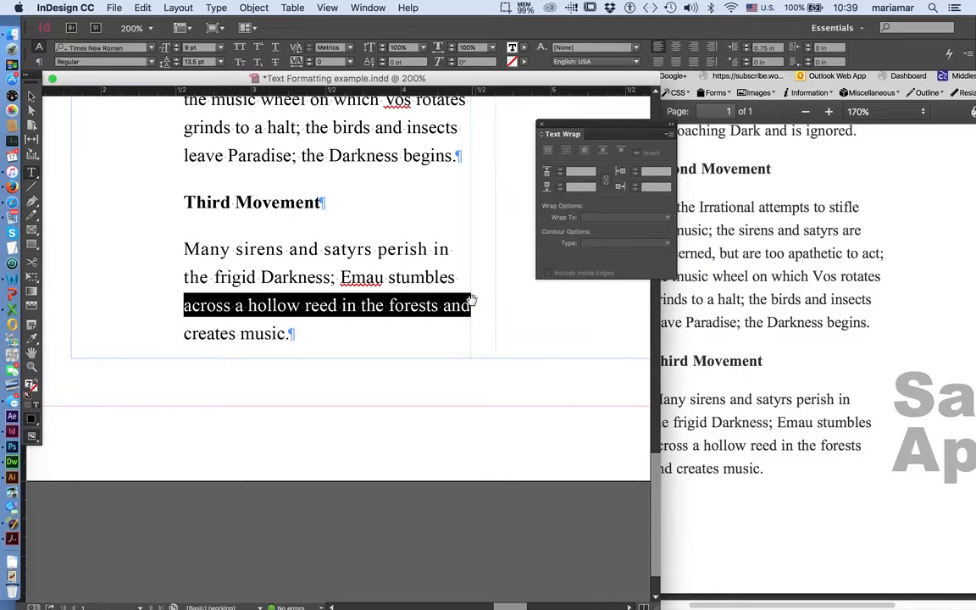
{"action": "key", "text": "alt+Right"}
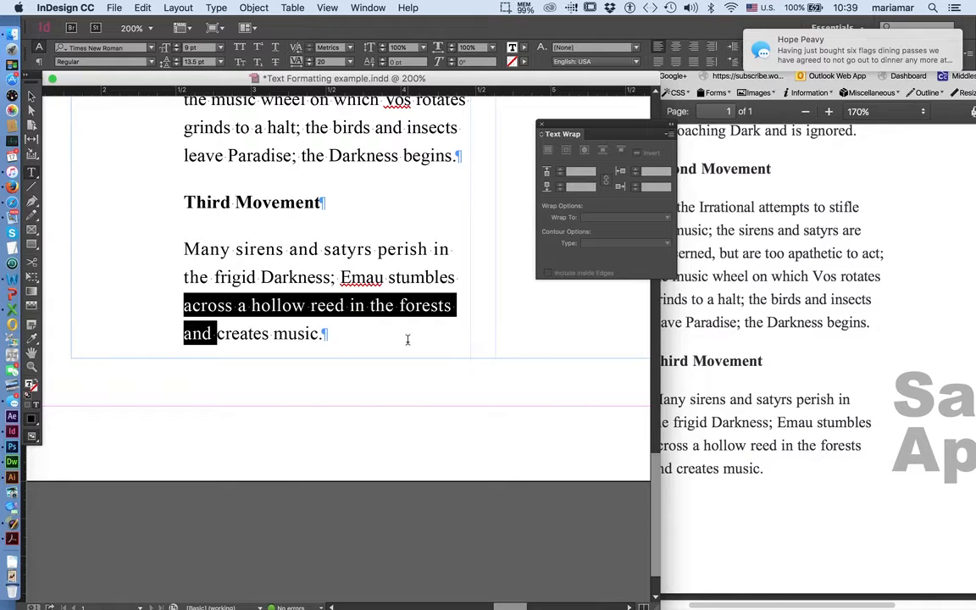
{"action": "left_click", "coordinate": [417, 336]}
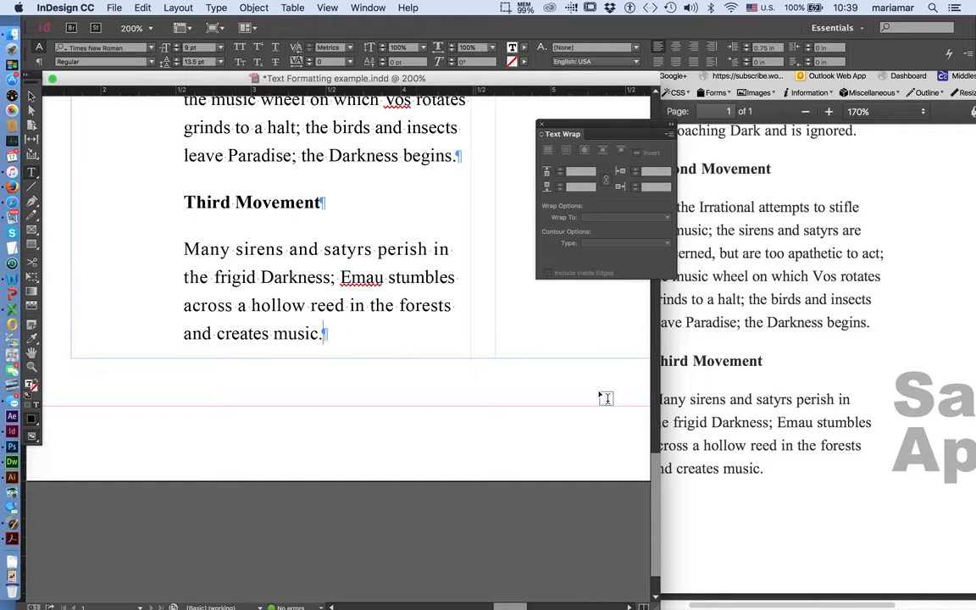
Compare the Third Movement line breaks with the reference PDF, save the document, and review the page layout at 75%
{"action": "left_click", "coordinate": [661, 402]}
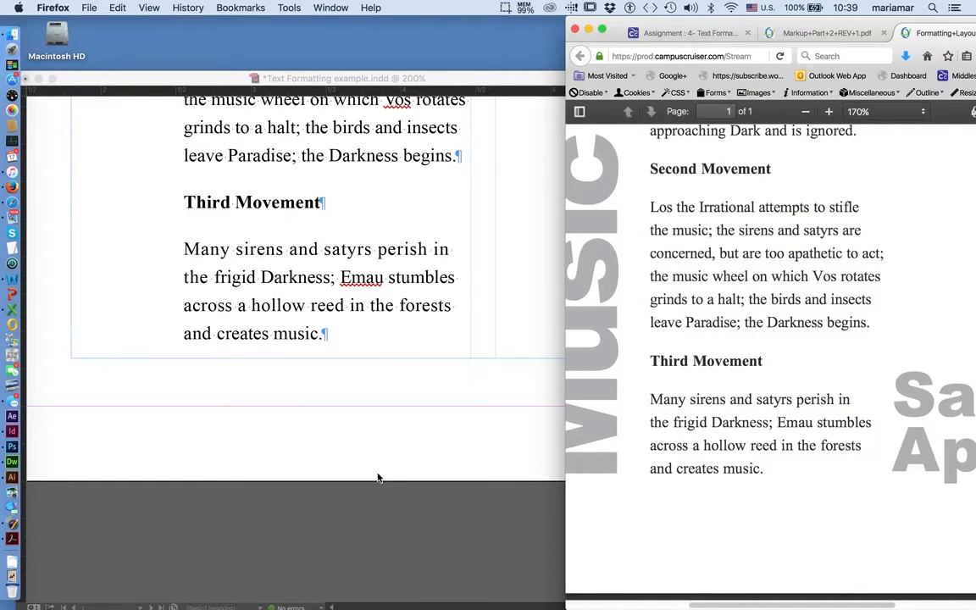
{"action": "left_click", "coordinate": [395, 450]}
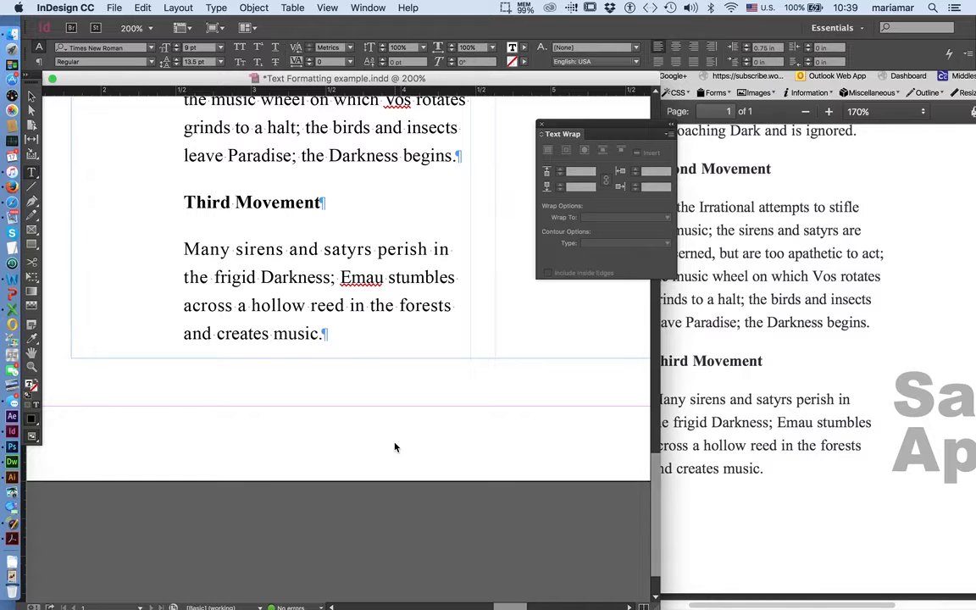
{"action": "key", "text": "super+s"}
{"action": "key", "text": "super+minus"}
{"action": "key", "text": "super+minus"}
{"action": "key", "text": "super+minus"}
{"action": "key", "text": "super+minus"}
{"action": "scroll", "coordinate": [395, 441], "scroll_direction": "right", "scroll_amount": 3}
{"action": "scroll", "coordinate": [395, 440], "scroll_direction": "up", "scroll_amount": 1}
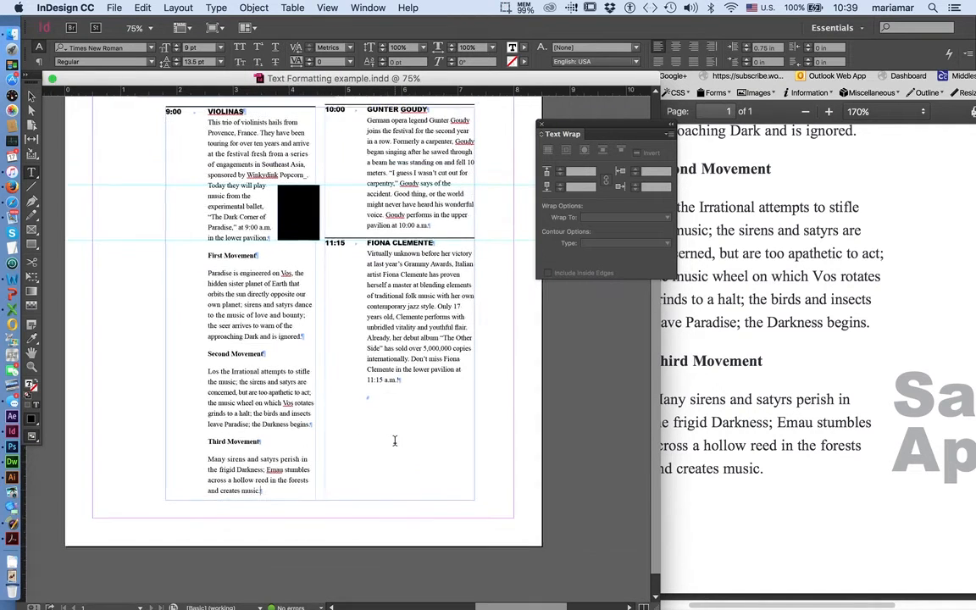
{"action": "scroll", "coordinate": [395, 440], "scroll_direction": "up", "scroll_amount": 3}
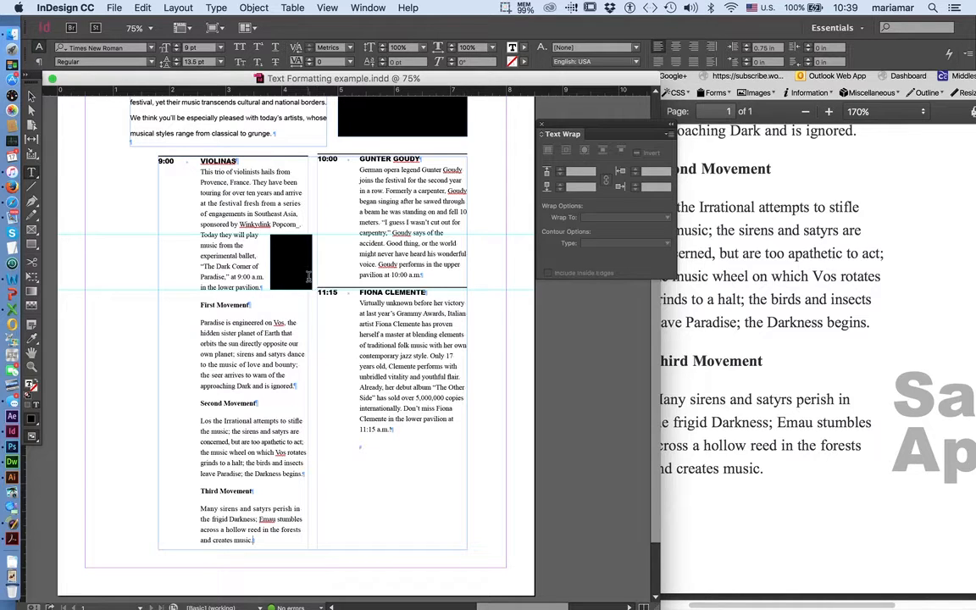
Switch to Firefox and examine the reference layout and markup PDFs for the circular picture box's position, size and text wrap specifications
{"action": "left_click", "coordinate": [710, 412]}
{"action": "left_click", "coordinate": [800, 37]}
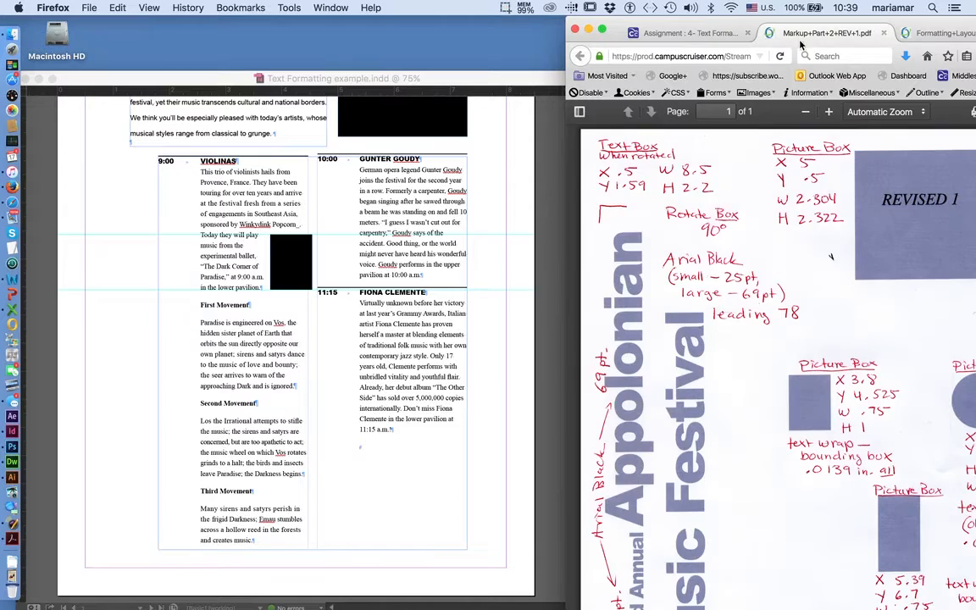
{"action": "scroll", "coordinate": [754, 360], "scroll_direction": "down", "scroll_amount": 1}
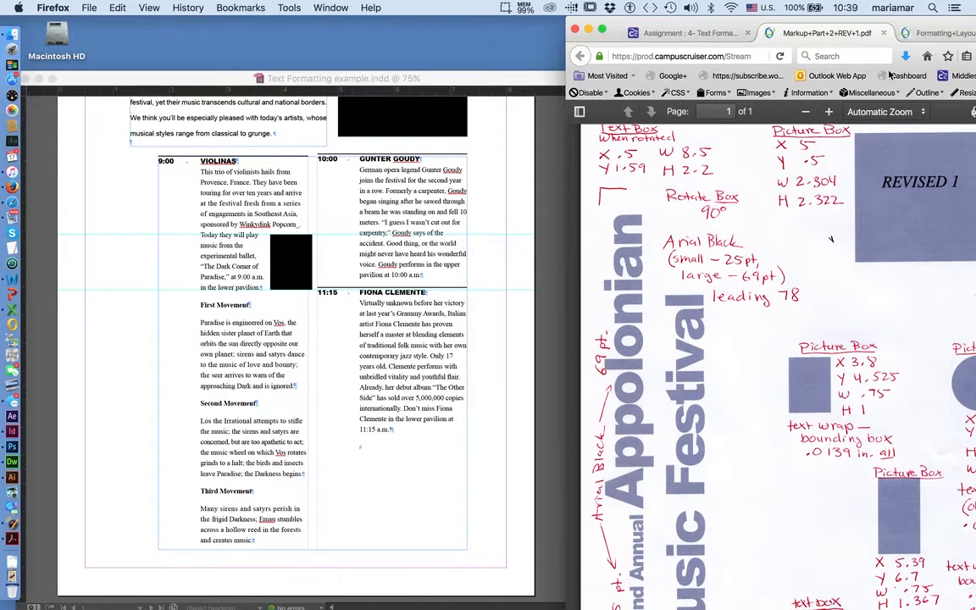
{"action": "left_click", "coordinate": [953, 34]}
{"action": "scroll", "coordinate": [871, 271], "scroll_direction": "up", "scroll_amount": 5}
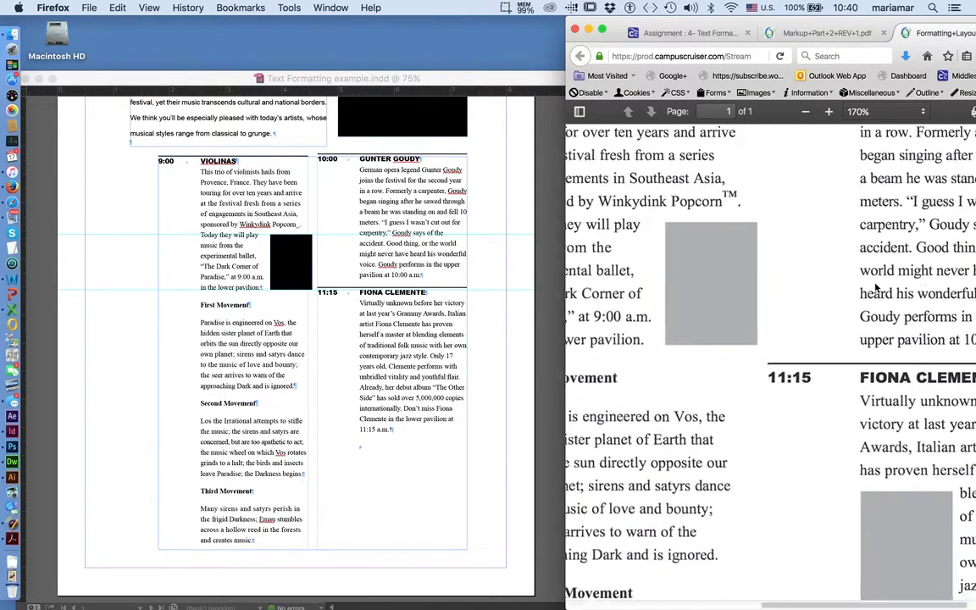
{"action": "scroll", "coordinate": [877, 288], "scroll_direction": "right", "scroll_amount": 3}
{"action": "scroll", "coordinate": [876, 288], "scroll_direction": "up", "scroll_amount": 1}
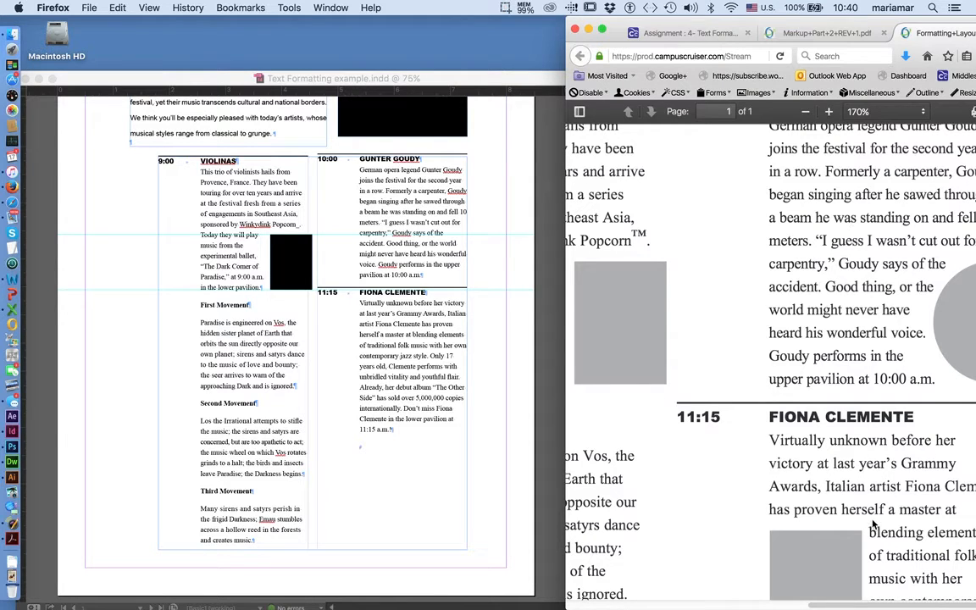
{"action": "left_click", "coordinate": [819, 35]}
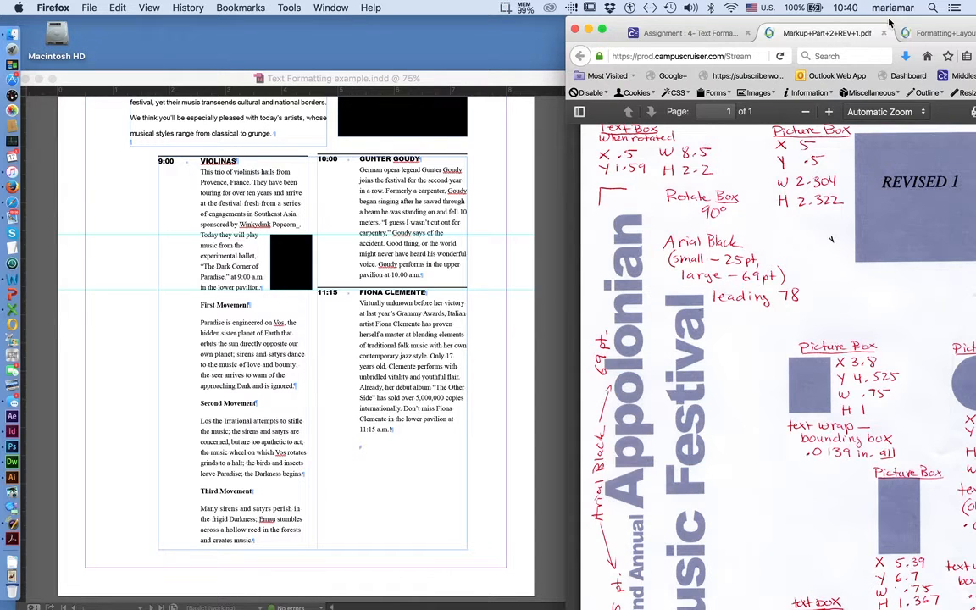
{"action": "left_click_drag", "start_coordinate": [801, 22], "coordinate": [689, 23]}
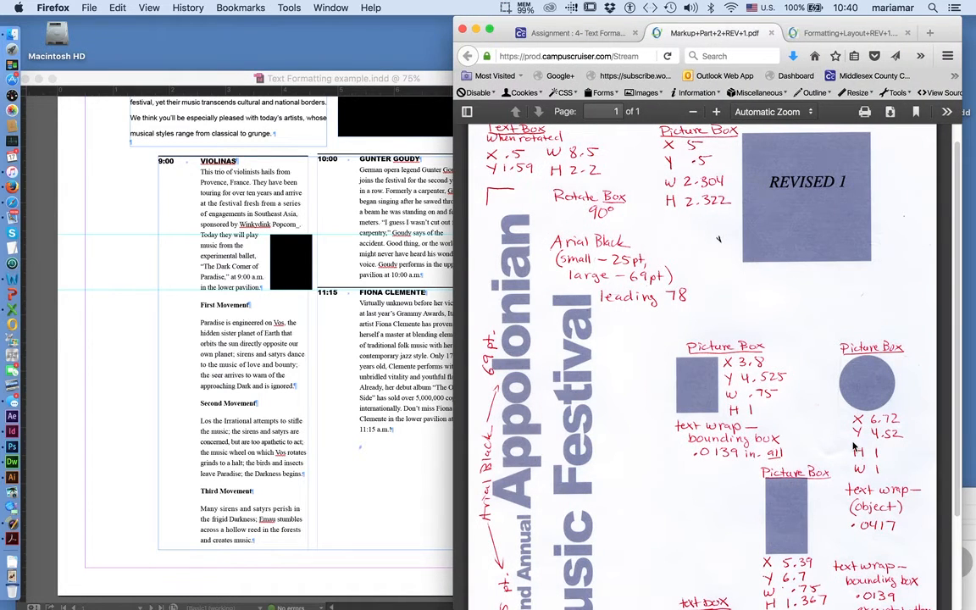
{"action": "key", "text": "super+plus"}
{"action": "key", "text": "super+plus"}
{"action": "scroll", "coordinate": [855, 446], "scroll_direction": "right", "scroll_amount": 3}
{"action": "scroll", "coordinate": [854, 446], "scroll_direction": "down", "scroll_amount": 4}
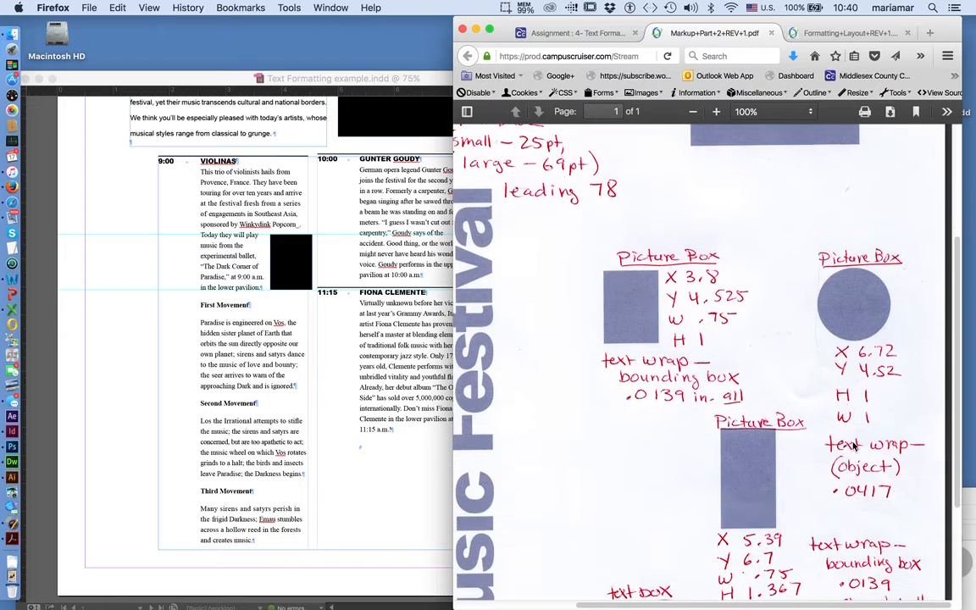
{"action": "scroll", "coordinate": [854, 447], "scroll_direction": "down", "scroll_amount": 2}
In InDesign, draw a circle about 1.1 in across over the right edge of the 10:00 text, with a black fill and no stroke
{"action": "left_click", "coordinate": [364, 477]}
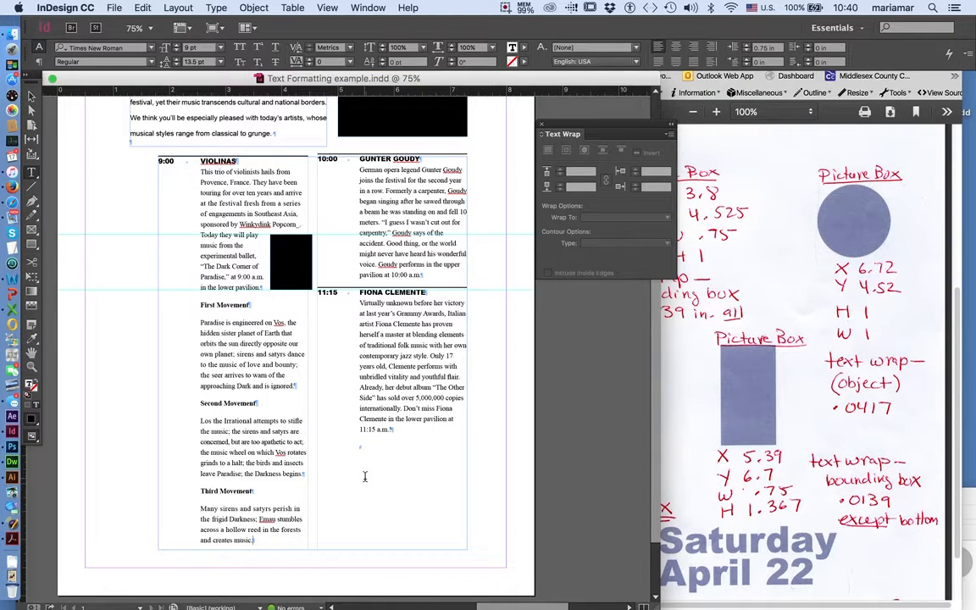
{"action": "left_click", "coordinate": [30, 245]}
{"action": "left_click_drag", "start_coordinate": [29, 246], "coordinate": [77, 252]}
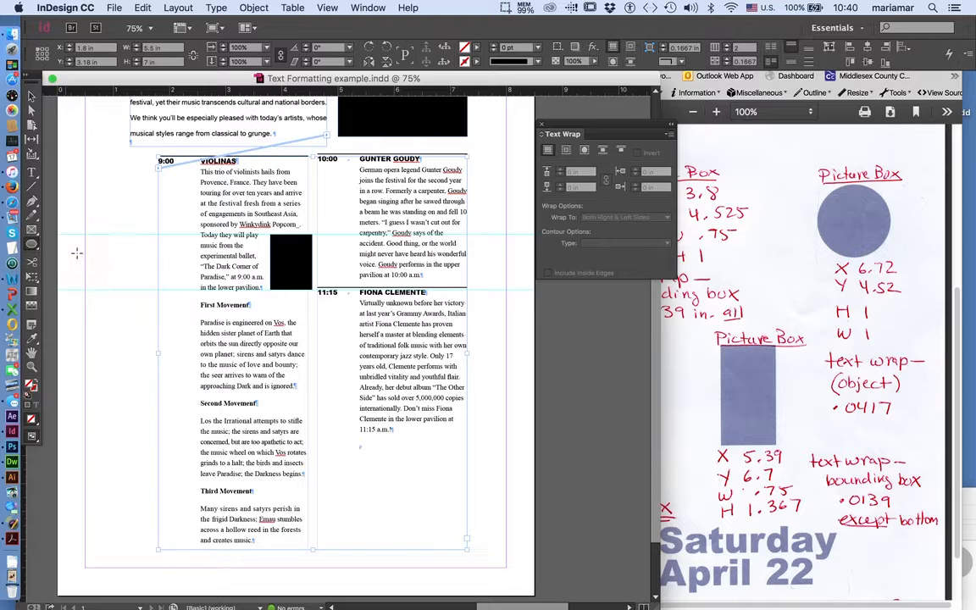
{"action": "left_click_drag", "start_coordinate": [424, 242], "coordinate": [480, 308]}
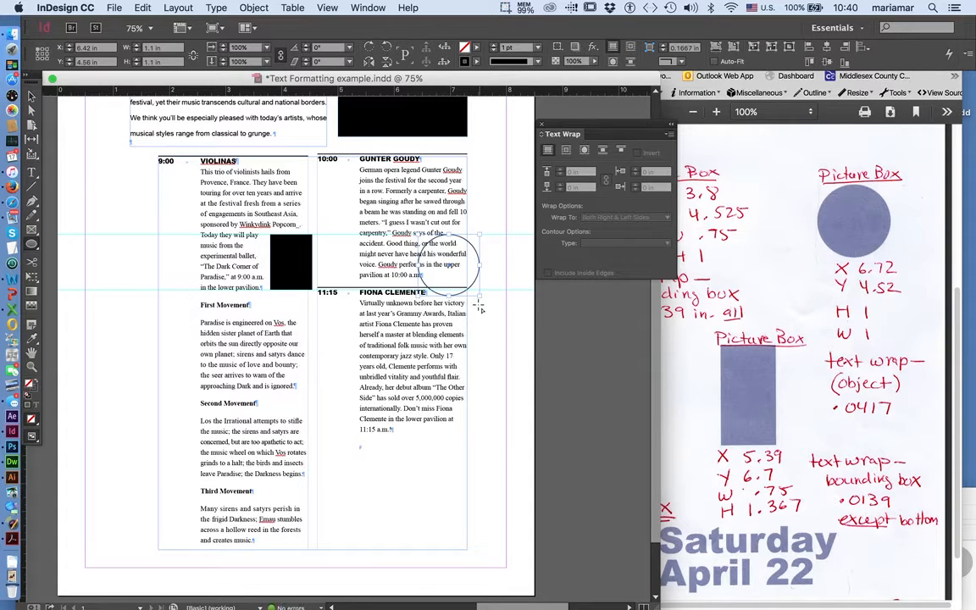
{"action": "left_click", "coordinate": [35, 383]}
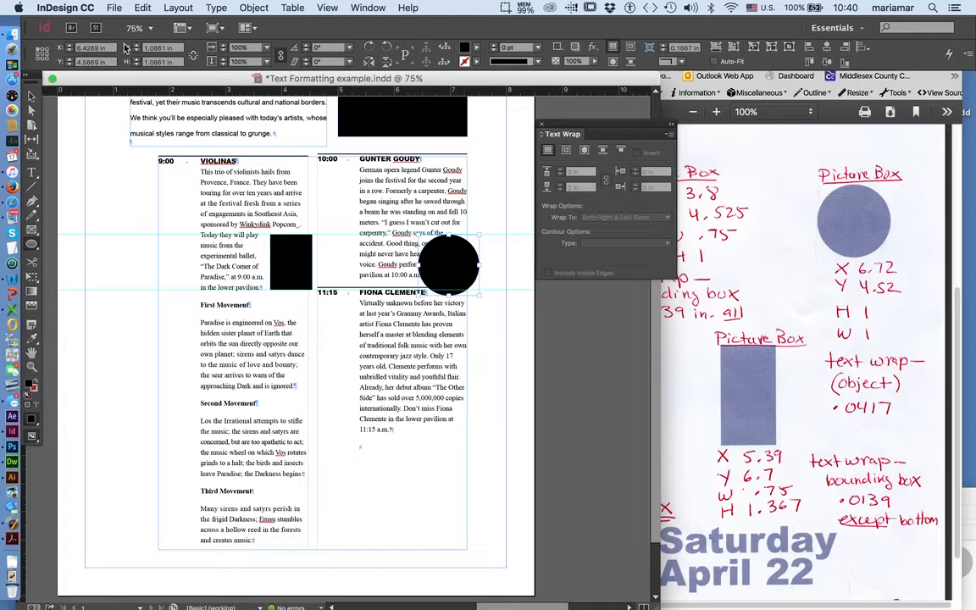
Position the circle at X 6.72 in, Y 4.52 in and set its width and height to 1 in
{"action": "double_click", "coordinate": [112, 49]}
{"action": "type", "text": "6.72"}
{"action": "key", "text": "Tab"}
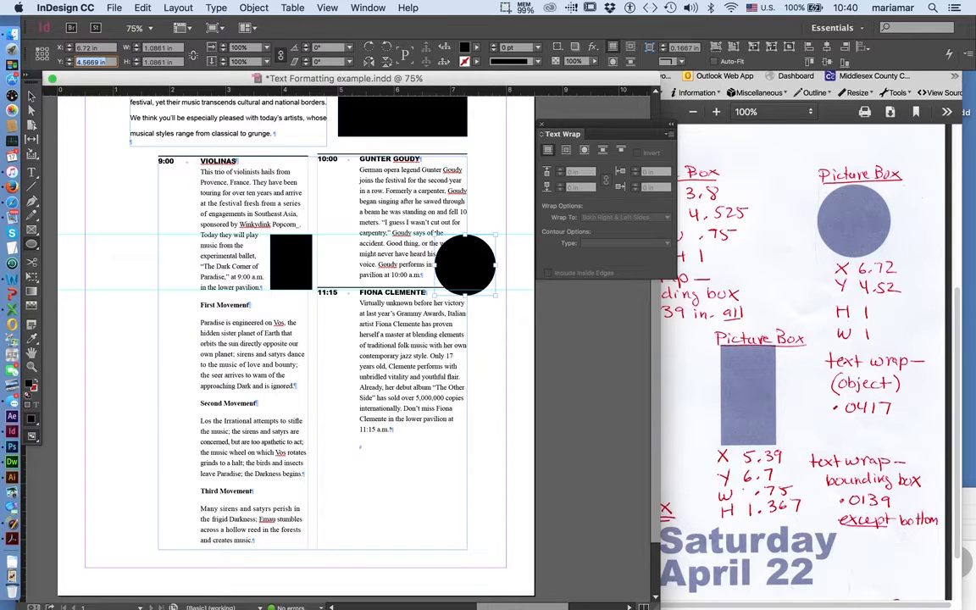
{"action": "key", "text": "BackSpace"}
{"action": "key", "text": "Tab"}
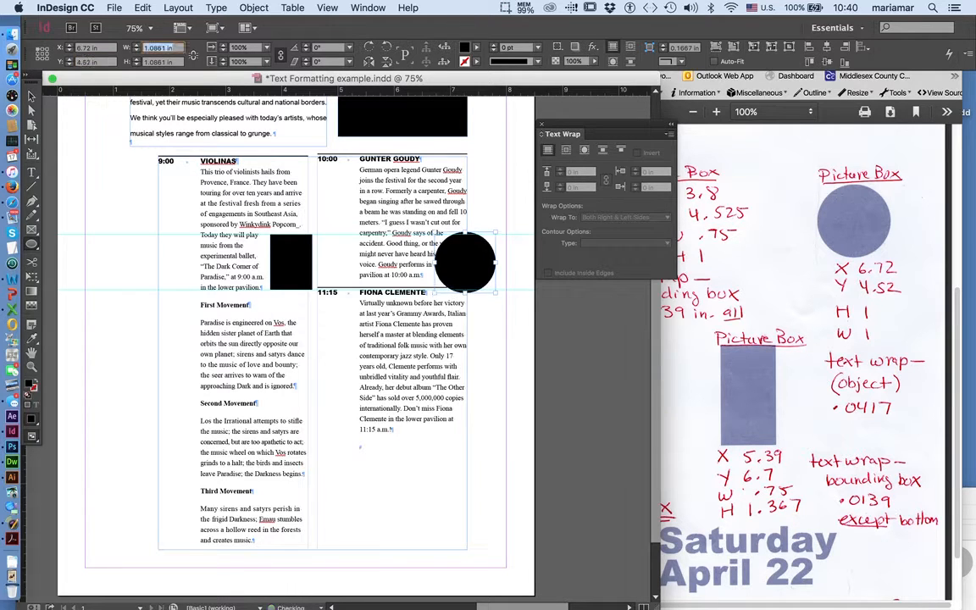
{"action": "type", "text": "1"}
{"action": "key", "text": "Return"}
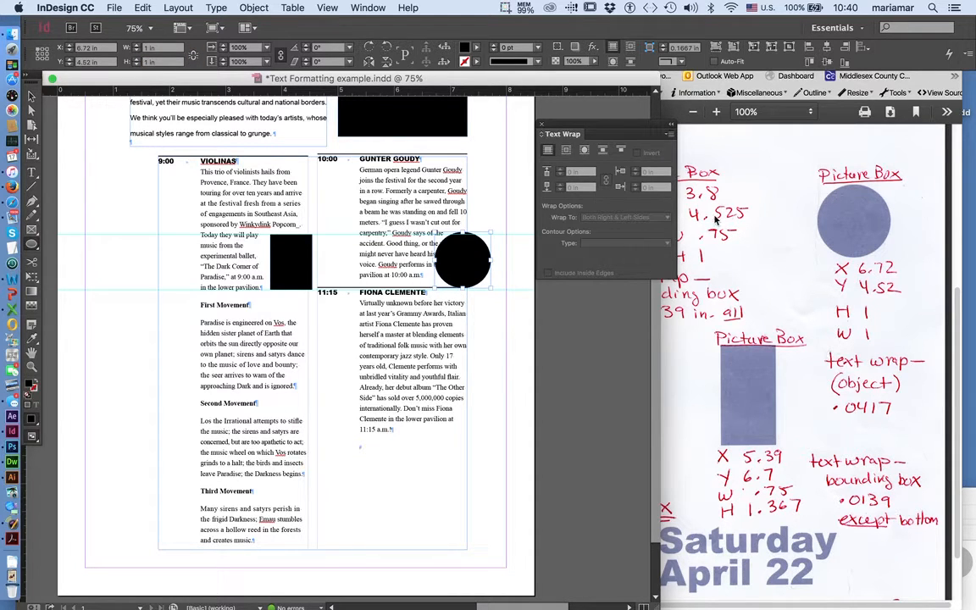
Wrap the text around the circle's object shape with an offset of 0.0417 in
{"action": "left_click", "coordinate": [566, 151]}
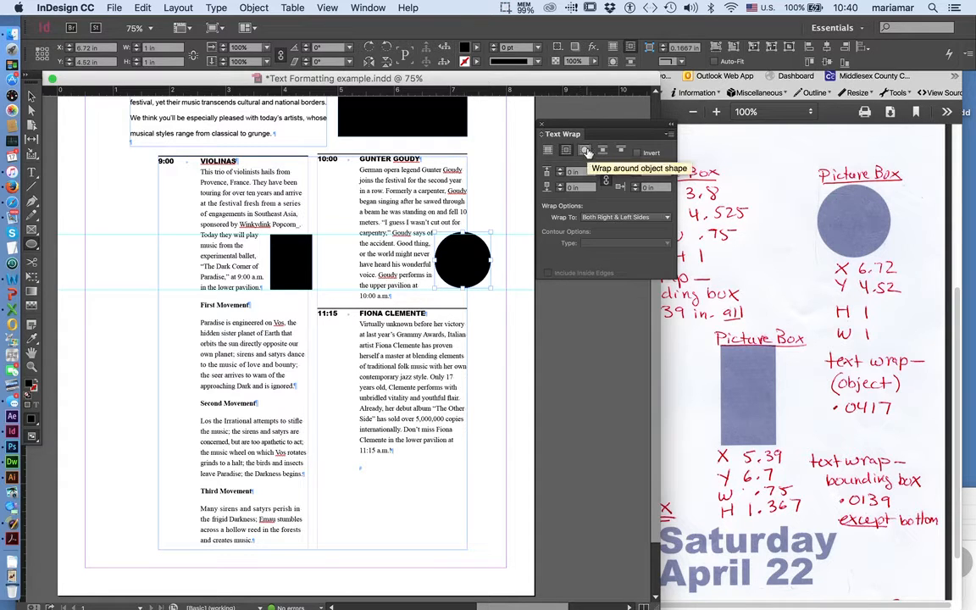
{"action": "left_click", "coordinate": [587, 151]}
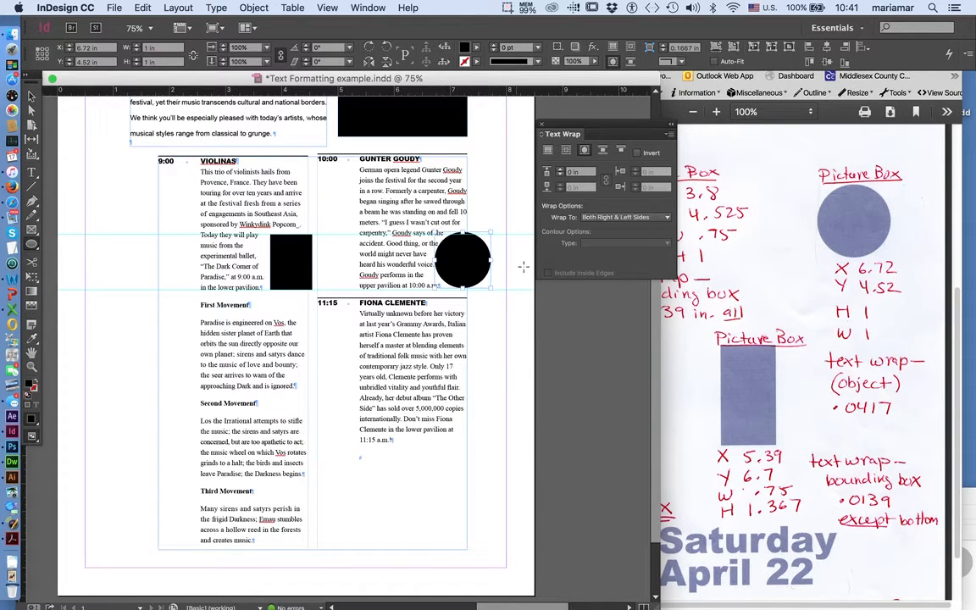
{"action": "key", "text": "super+equal"}
{"action": "key", "text": "super+equal"}
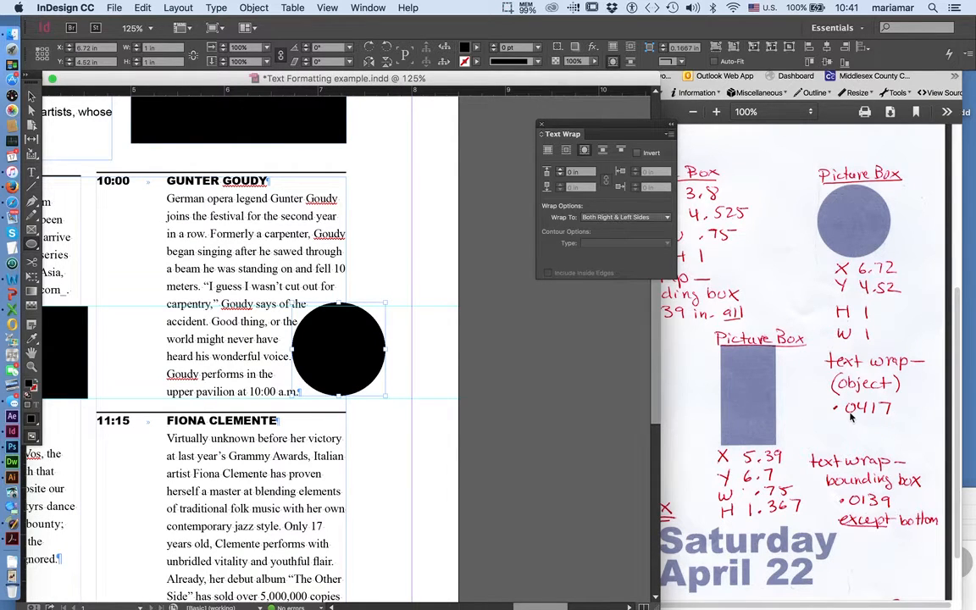
{"action": "left_click", "coordinate": [580, 173]}
{"action": "key", "text": "BackSpace"}
{"action": "key", "text": "Return"}
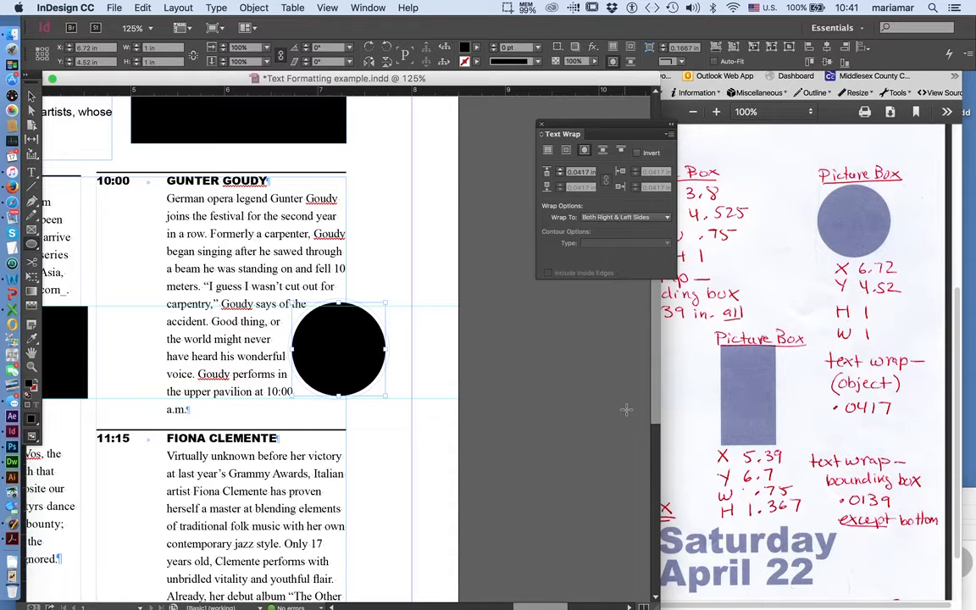
Check the 10:00 paragraph's line breaks against the reference PDF and set the tracking of "accident. Good thing, or the" to -20
{"action": "left_click", "coordinate": [707, 435]}
{"action": "left_click", "coordinate": [826, 32]}
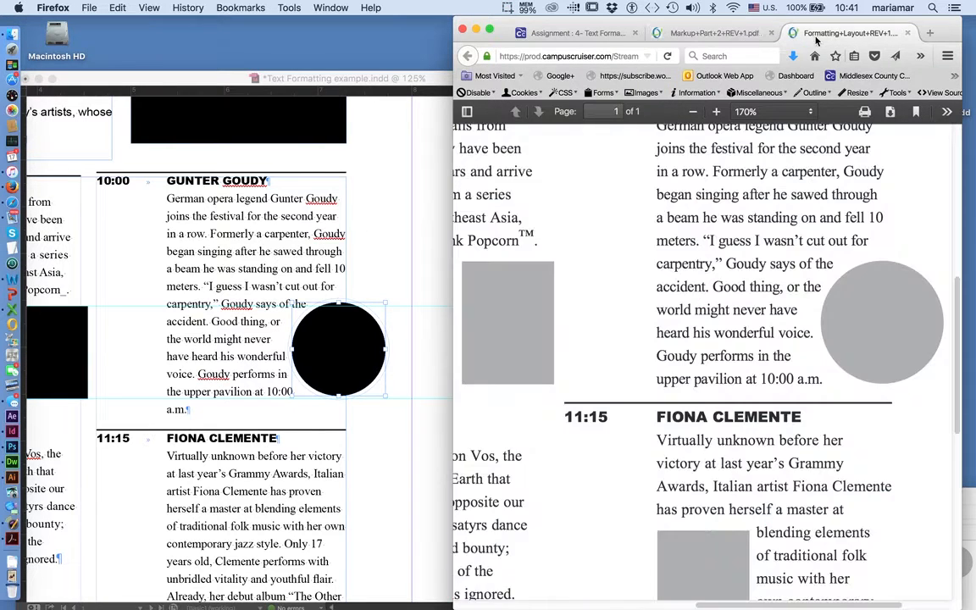
{"action": "scroll", "coordinate": [733, 326], "scroll_direction": "down", "scroll_amount": 3}
{"action": "scroll", "coordinate": [733, 326], "scroll_direction": "right", "scroll_amount": 2}
{"action": "scroll", "coordinate": [727, 335], "scroll_direction": "up", "scroll_amount": 4}
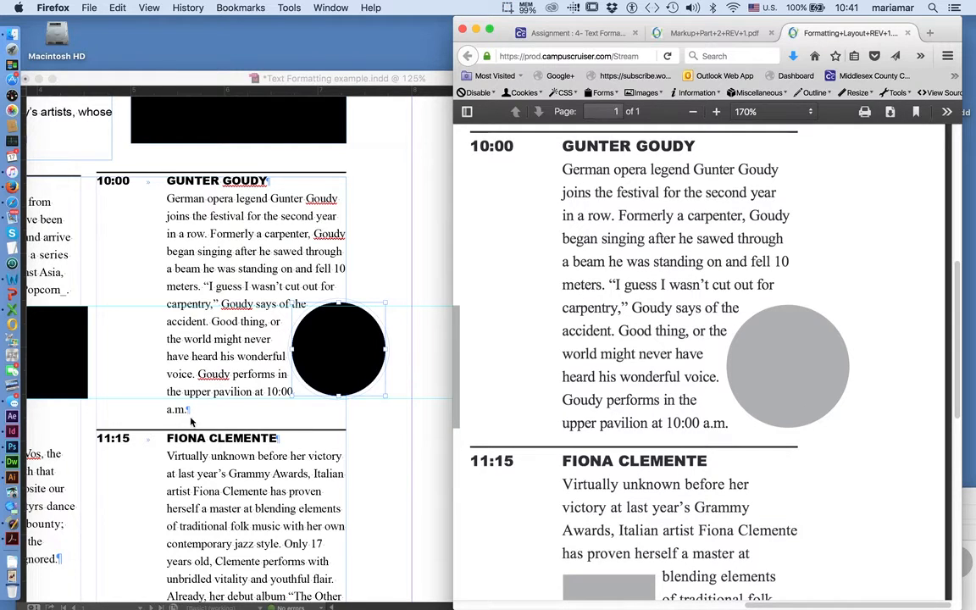
{"action": "left_click", "coordinate": [382, 458]}
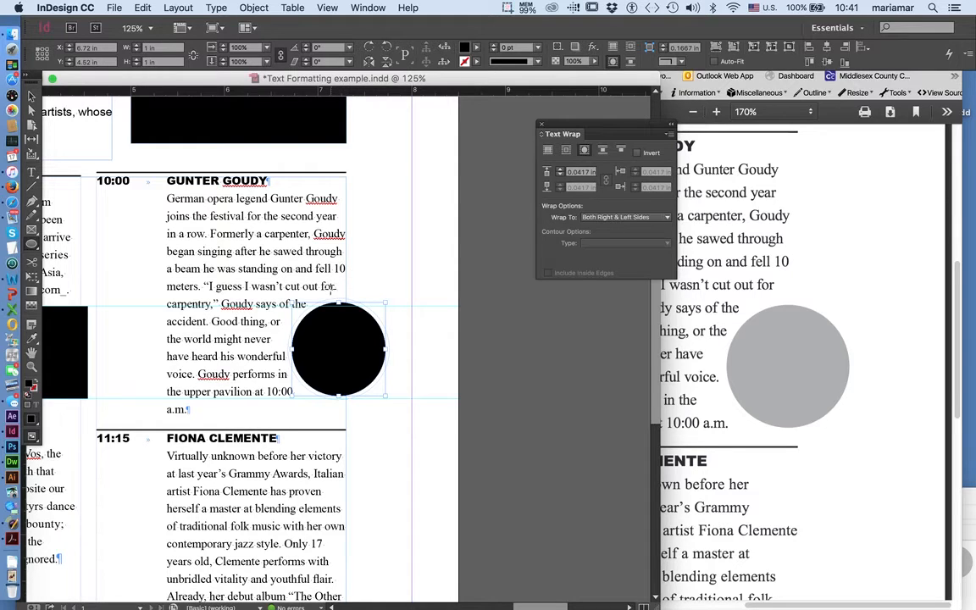
{"action": "left_click", "coordinate": [246, 294]}
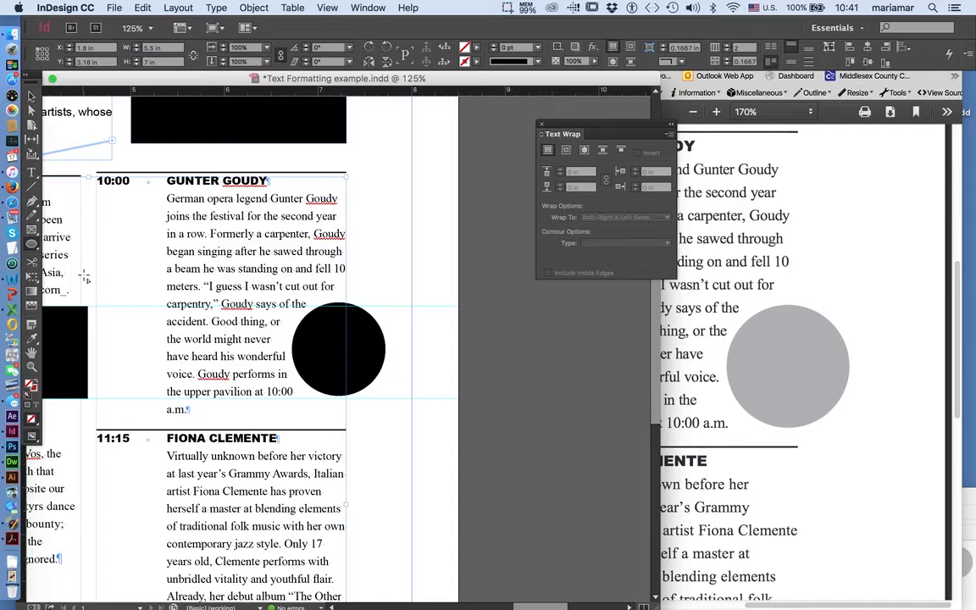
{"action": "left_click", "coordinate": [32, 172]}
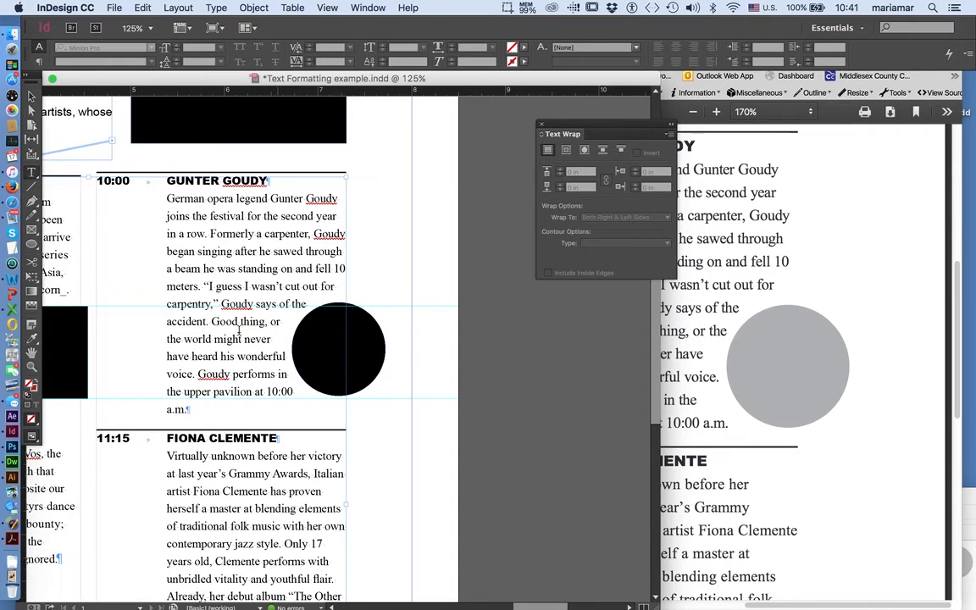
{"action": "left_click_drag", "start_coordinate": [180, 338], "coordinate": [154, 322]}
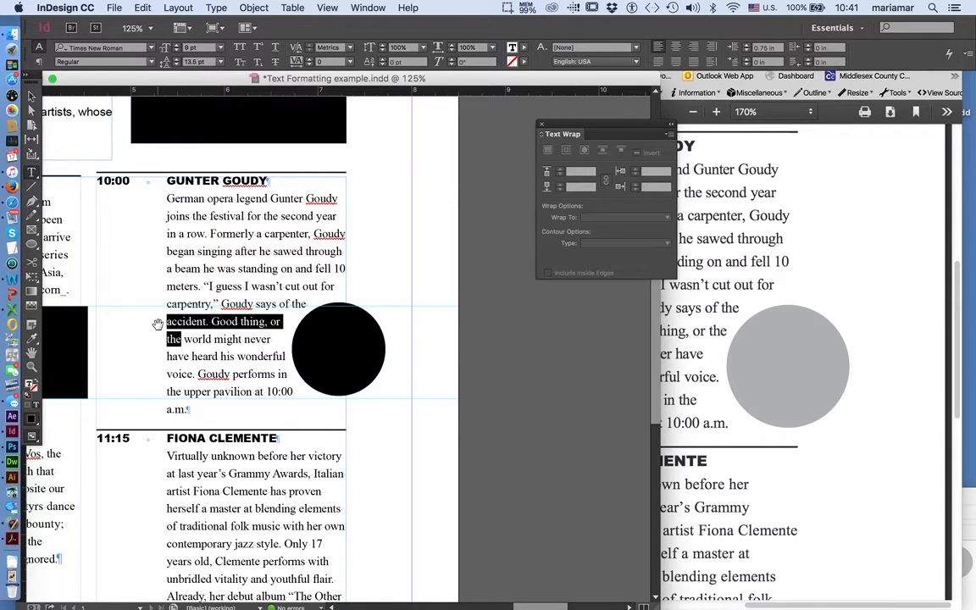
{"action": "key", "text": "alt+Left"}
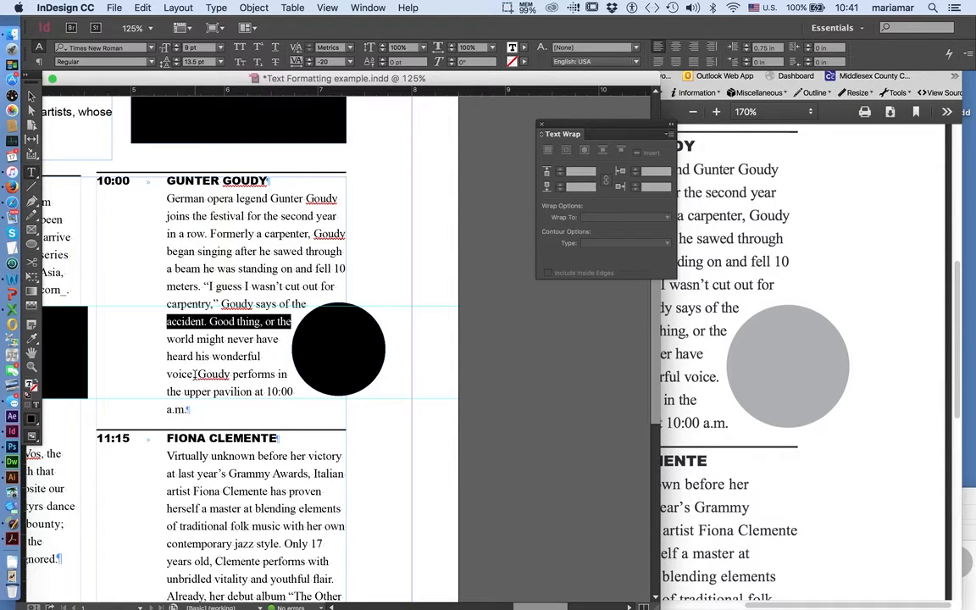
In the 10:00 paragraph, set the tracking of "heard his wonderful voice." and "upper pavilion at 10:00 a.m." to -20
{"action": "left_click_drag", "start_coordinate": [195, 375], "coordinate": [155, 358]}
{"action": "key", "text": "alt+Left"}
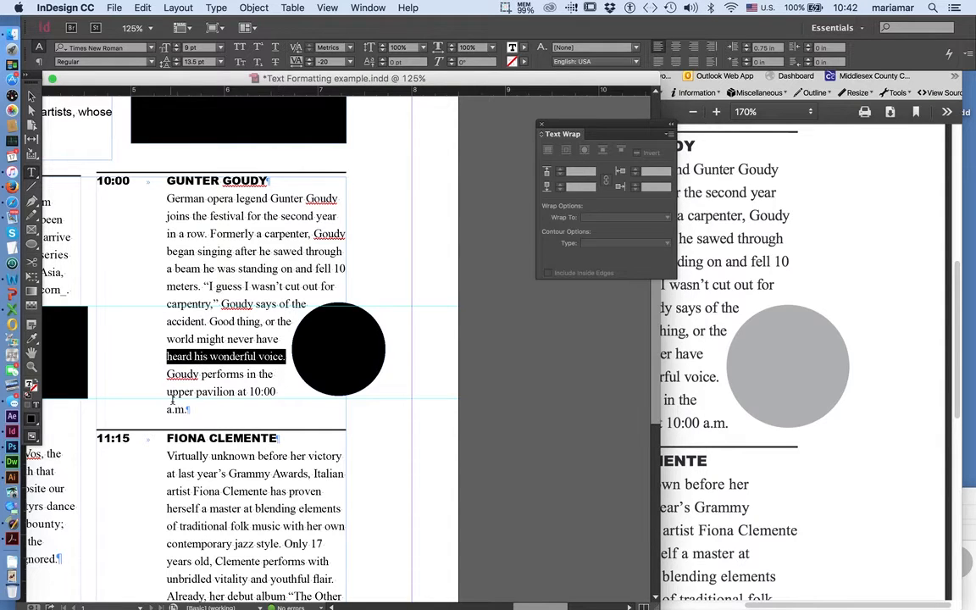
{"action": "left_click_drag", "start_coordinate": [184, 409], "coordinate": [162, 390]}
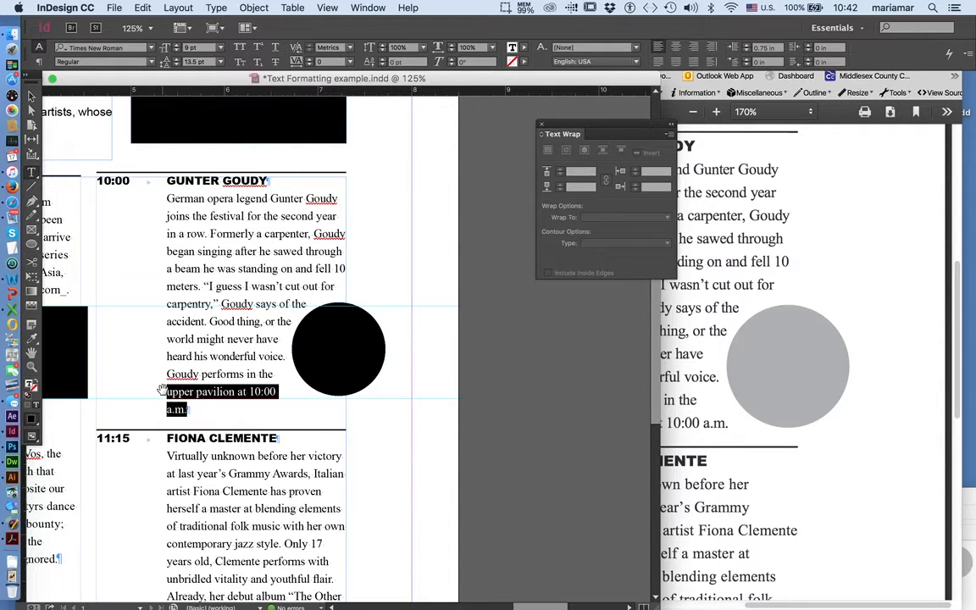
{"action": "key", "text": "alt+Left"}
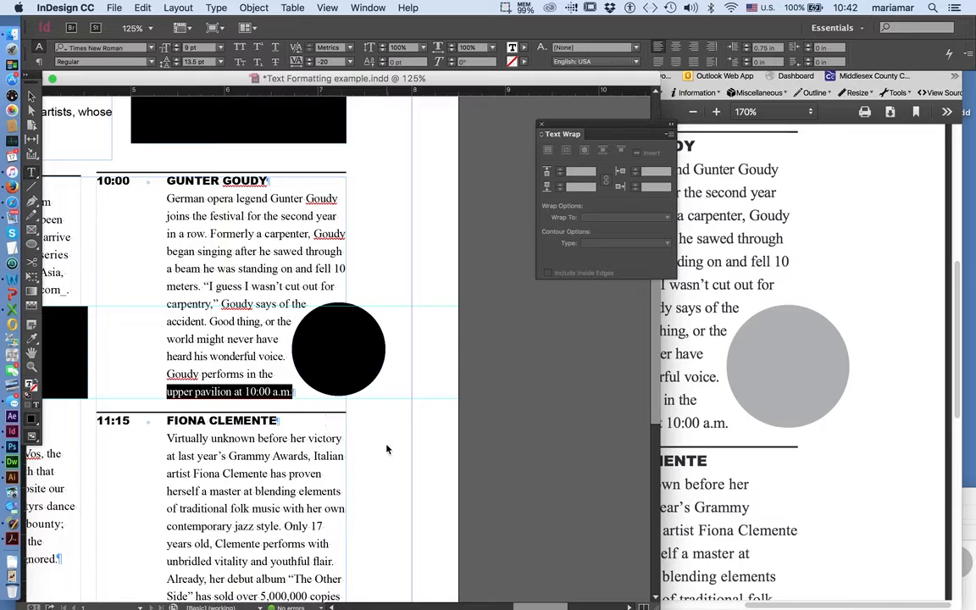
{"action": "left_click", "coordinate": [393, 452]}
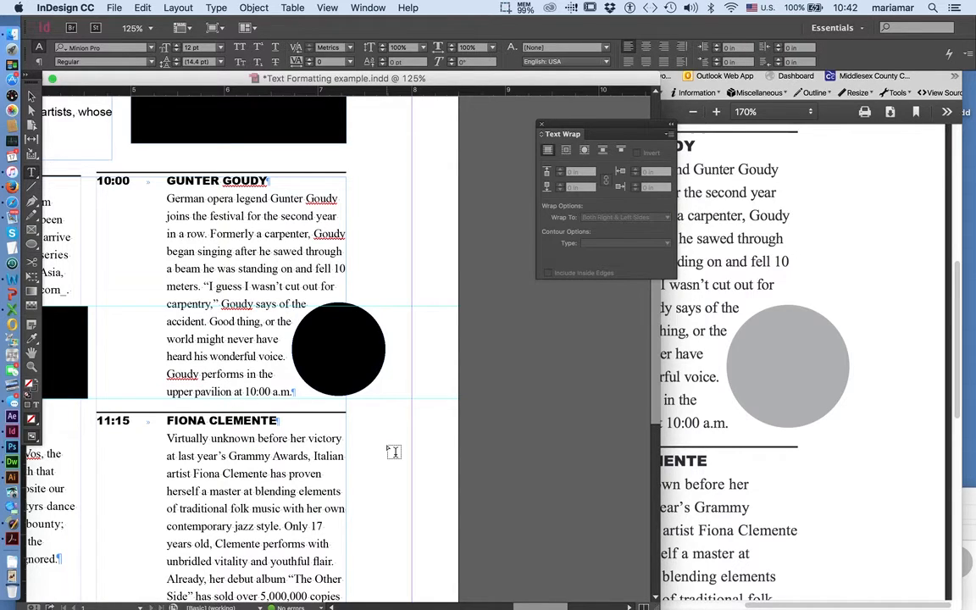
Compare the 11:15 section with the reference layout PDF, examining its picture box placement and line breaks
{"action": "scroll", "coordinate": [394, 451], "scroll_direction": "down", "scroll_amount": 3}
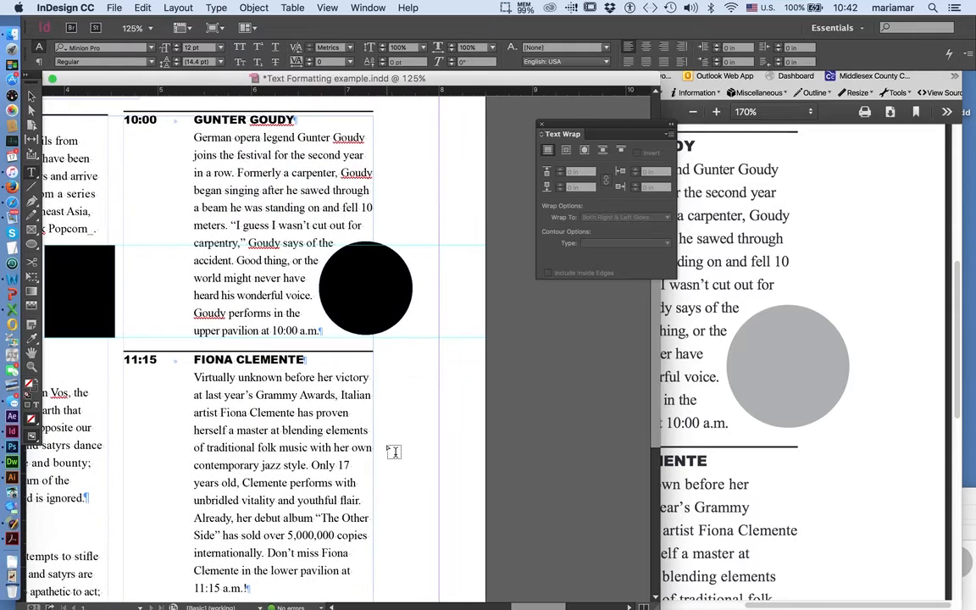
{"action": "scroll", "coordinate": [393, 451], "scroll_direction": "down", "scroll_amount": 8}
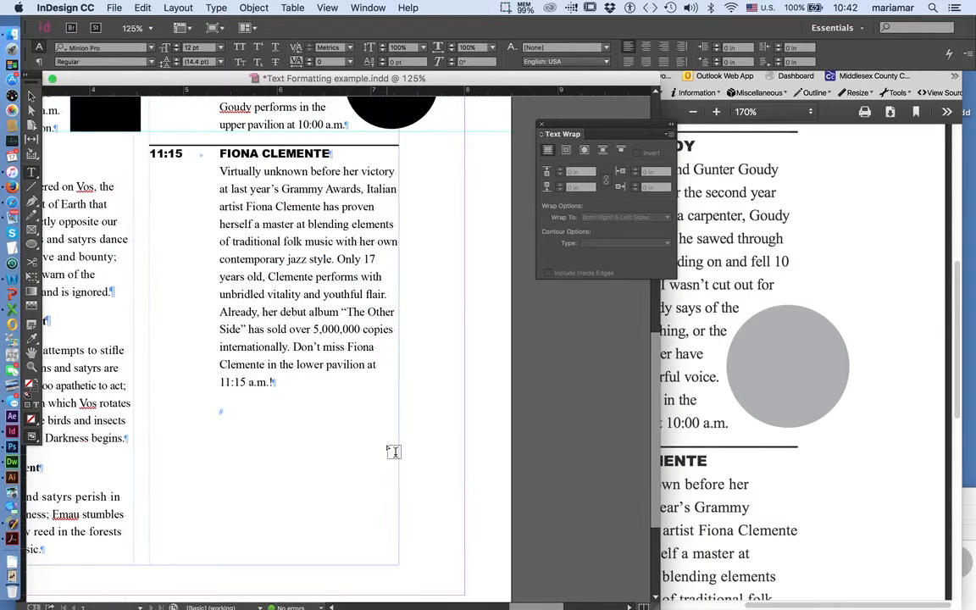
{"action": "left_click", "coordinate": [842, 516]}
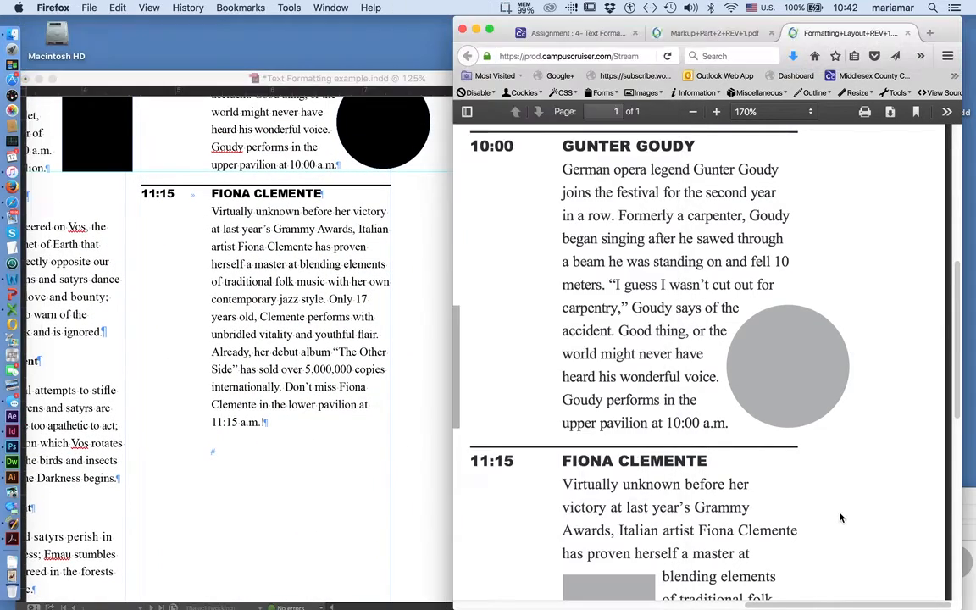
{"action": "scroll", "coordinate": [842, 517], "scroll_direction": "down", "scroll_amount": 6}
{"action": "scroll", "coordinate": [841, 517], "scroll_direction": "down", "scroll_amount": 3}
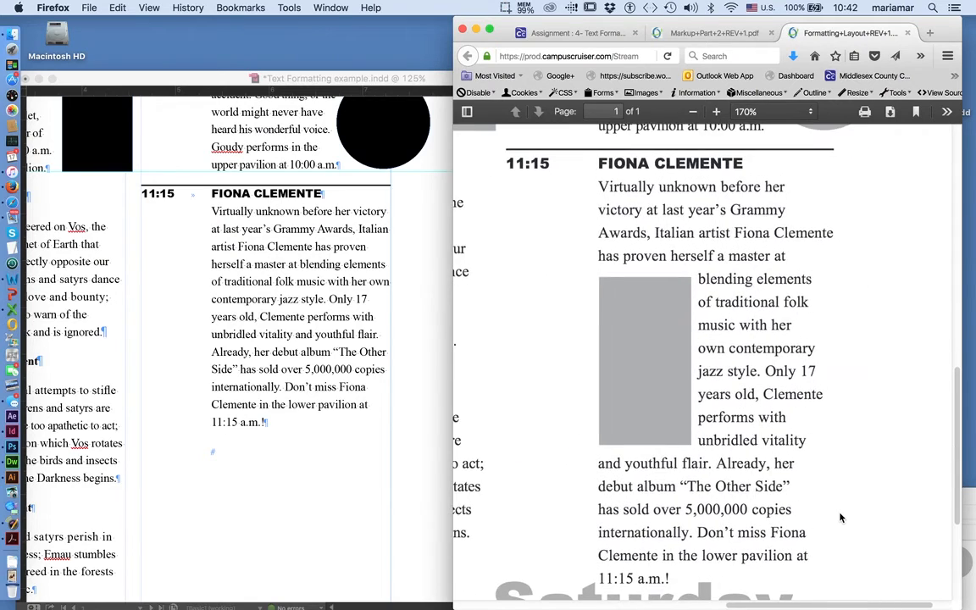
{"action": "key", "text": "super+s"}
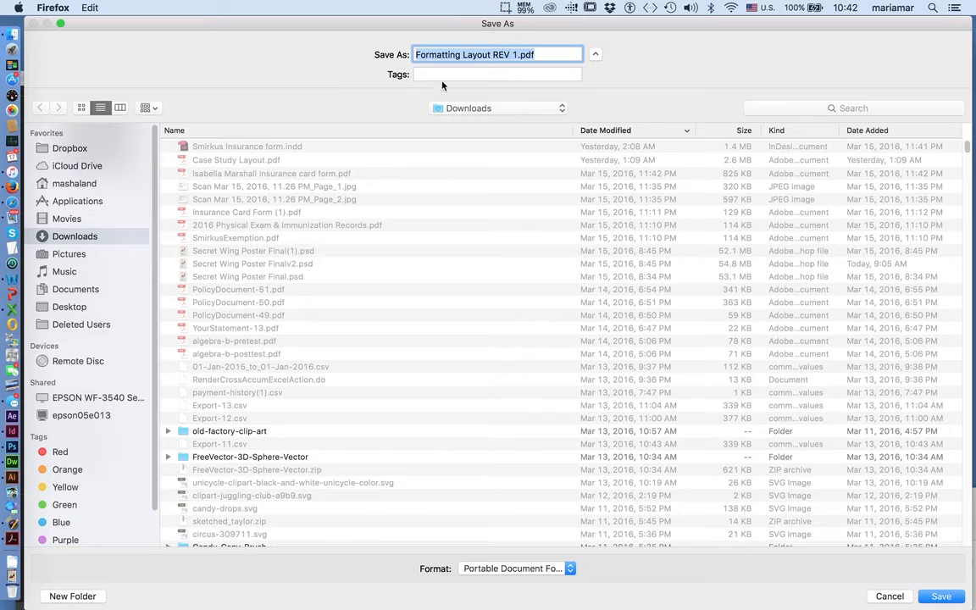
{"action": "left_click", "coordinate": [942, 597]}
{"action": "left_click", "coordinate": [885, 596]}
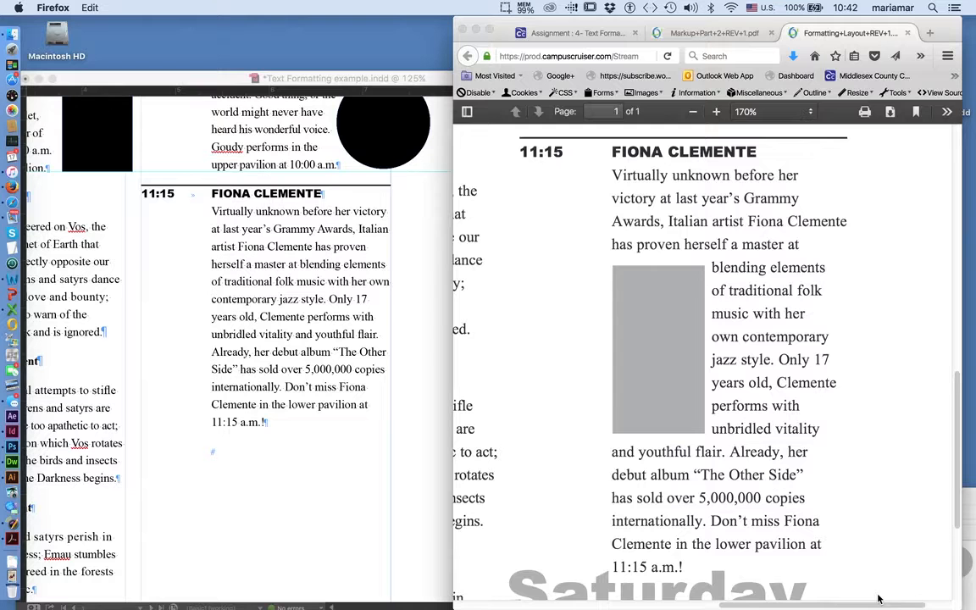
Save the layout document and bring up the third picture box's specifications in the markup PDF
{"action": "left_click", "coordinate": [372, 527]}
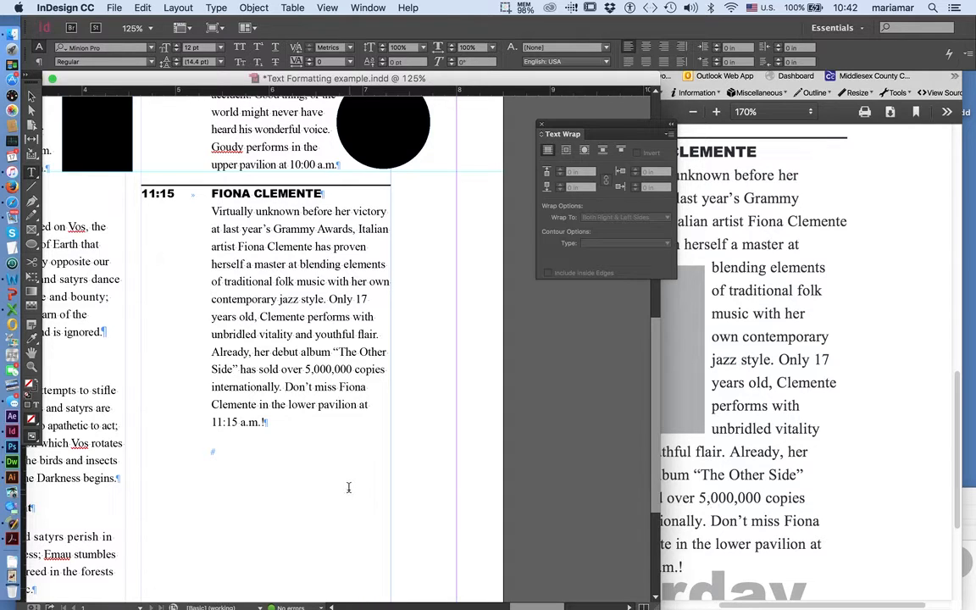
{"action": "key", "text": "super+s"}
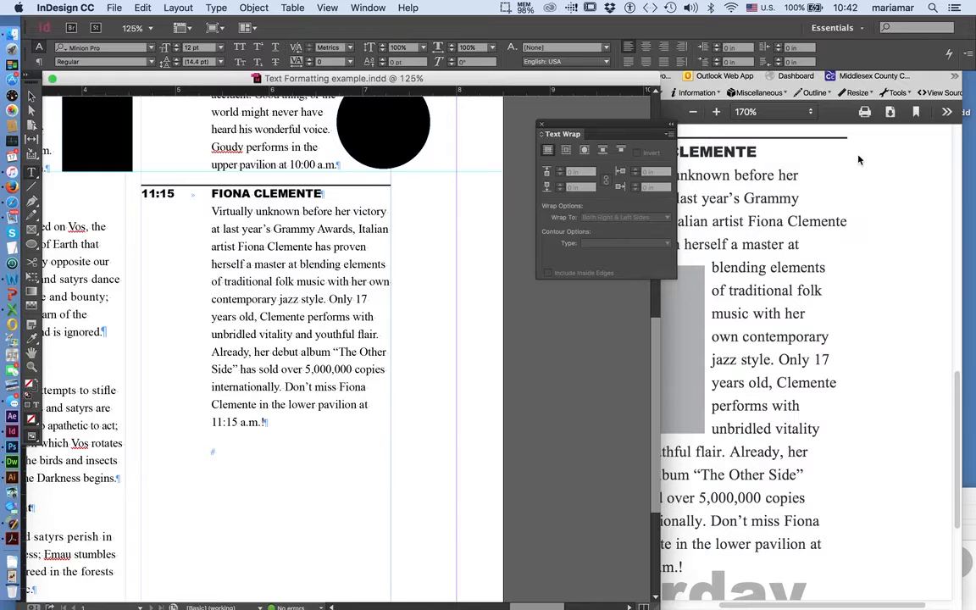
{"action": "left_click", "coordinate": [774, 143]}
{"action": "left_click", "coordinate": [653, 34]}
{"action": "scroll", "coordinate": [649, 333], "scroll_direction": "down", "scroll_amount": 2}
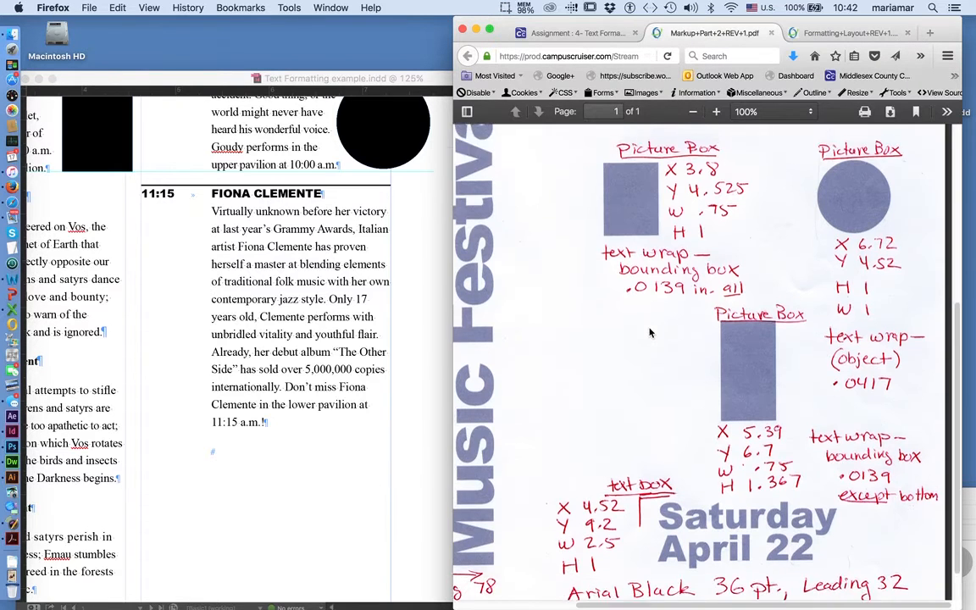
Draw a rectangle about 0.85 by 0.86 in below the 11:15 text and swap its fill and stroke for a solid black box
{"action": "left_click", "coordinate": [31, 168]}
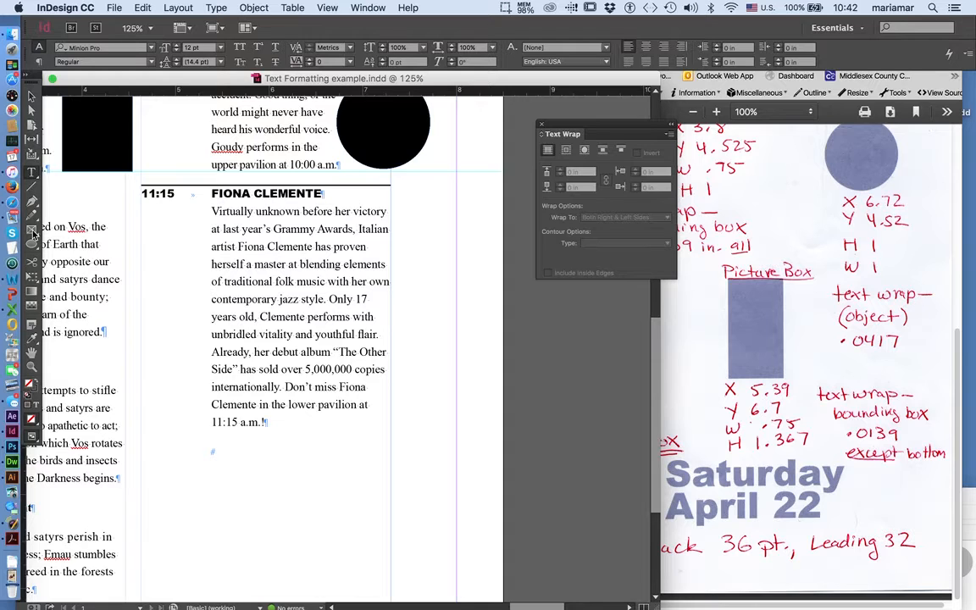
{"action": "left_click_drag", "start_coordinate": [31, 243], "coordinate": [67, 257]}
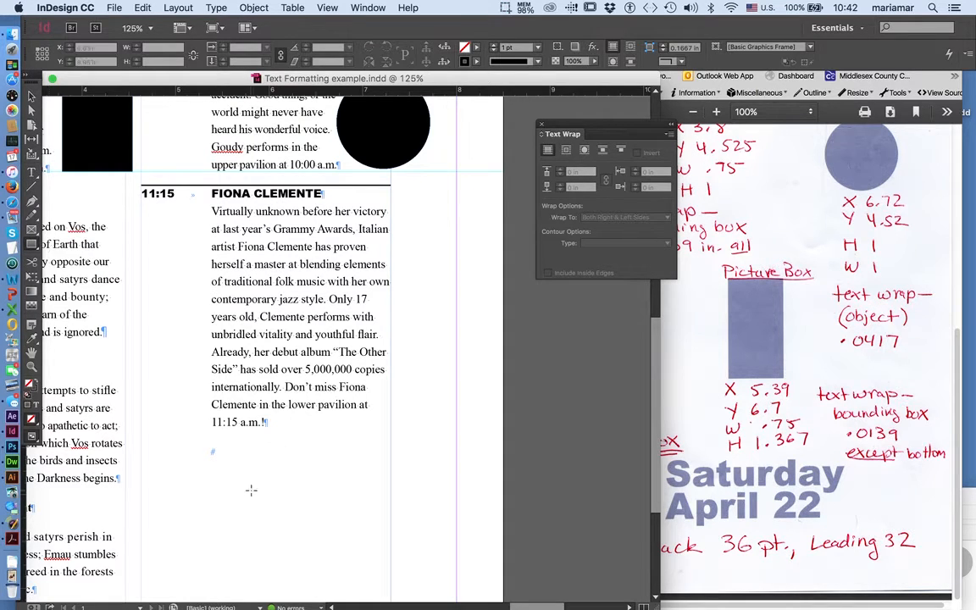
{"action": "left_click_drag", "start_coordinate": [251, 489], "coordinate": [331, 572]}
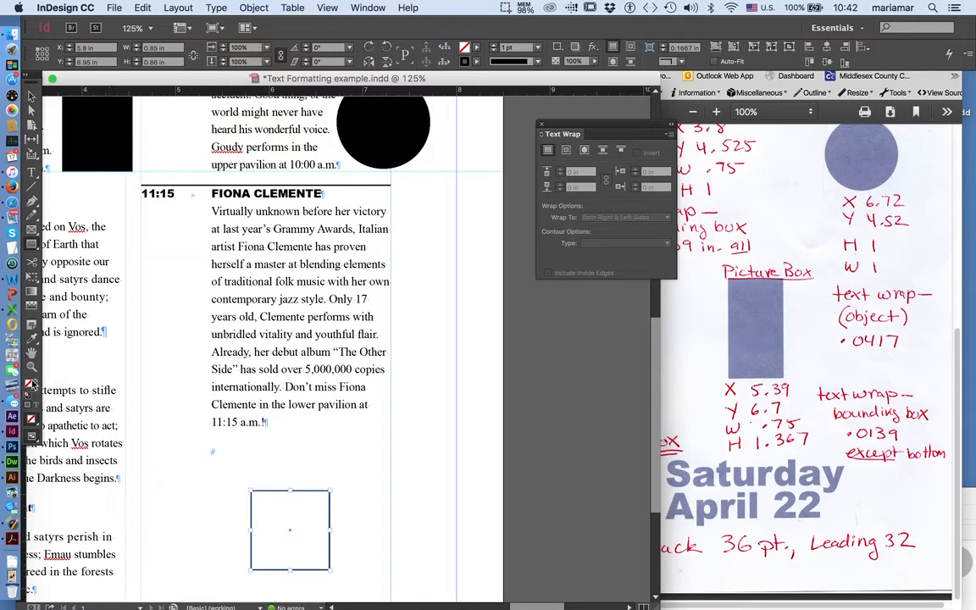
{"action": "key", "text": "shift+x"}
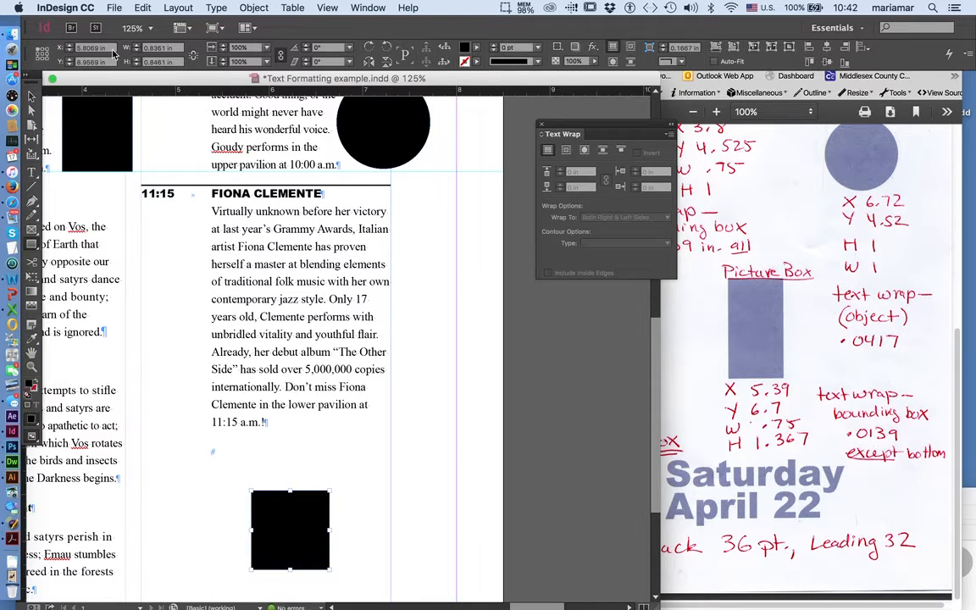
Position the new picture box at X 5.39 in, Y 6.7 in and size it to W 0.75 in, H 1.36 in
{"action": "left_click", "coordinate": [113, 53]}
{"action": "type", "text": "5.39"}
{"action": "key", "text": "Tab"}
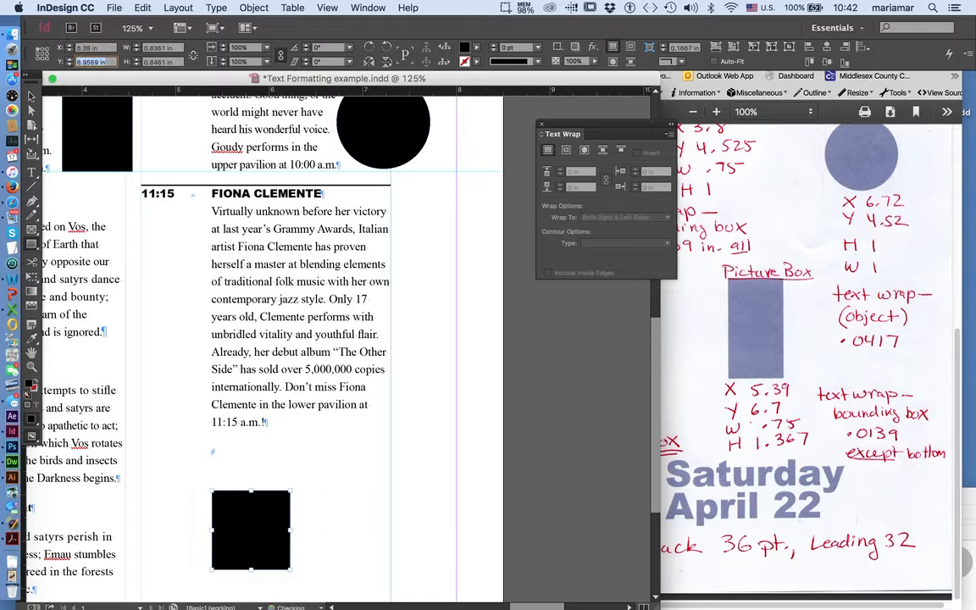
{"action": "type", "text": "6.7"}
{"action": "key", "text": "Tab"}
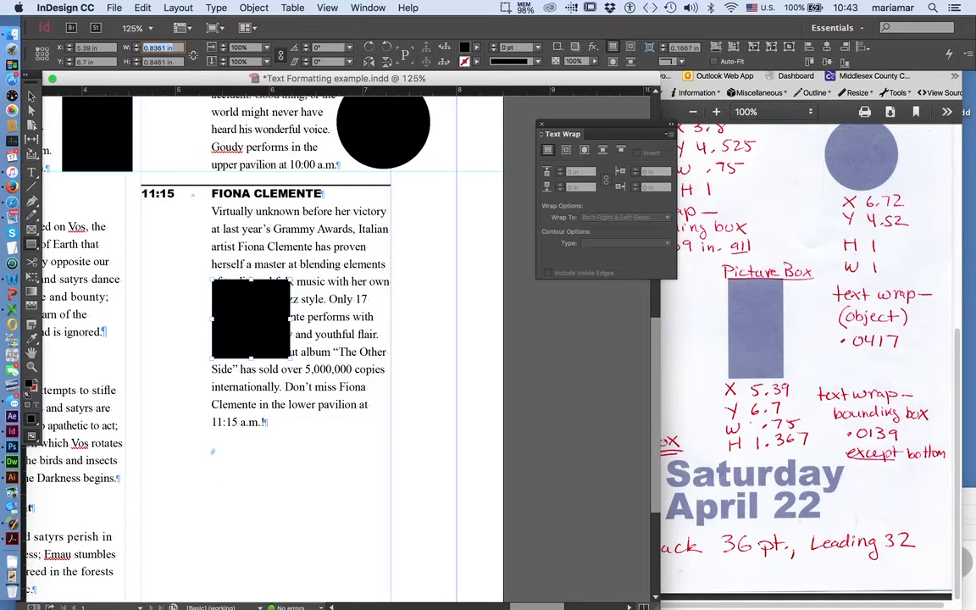
{"action": "type", "text": ".75"}
{"action": "key", "text": "Tab"}
{"action": "type", "text": "1"}
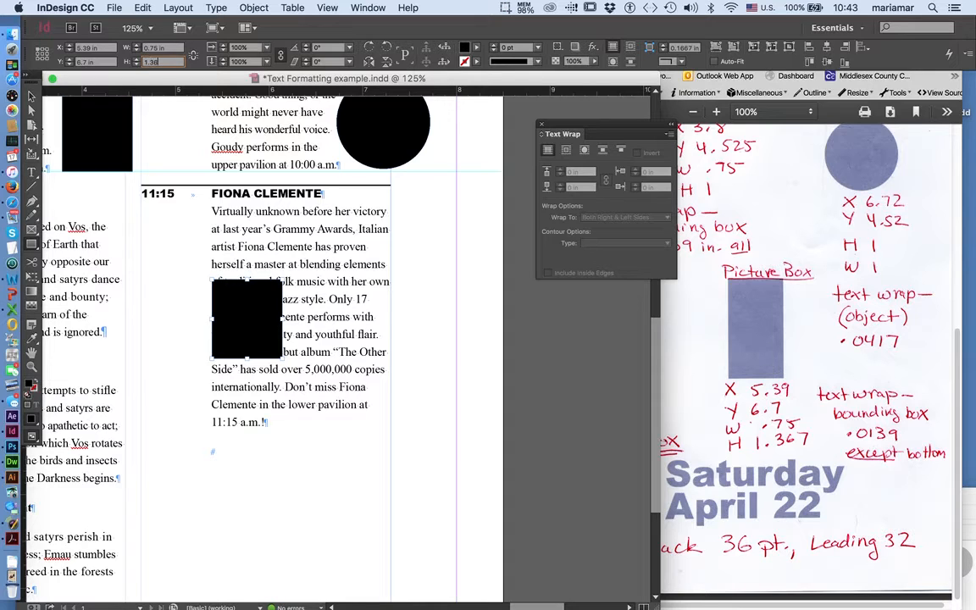
{"action": "key", "text": "Return"}
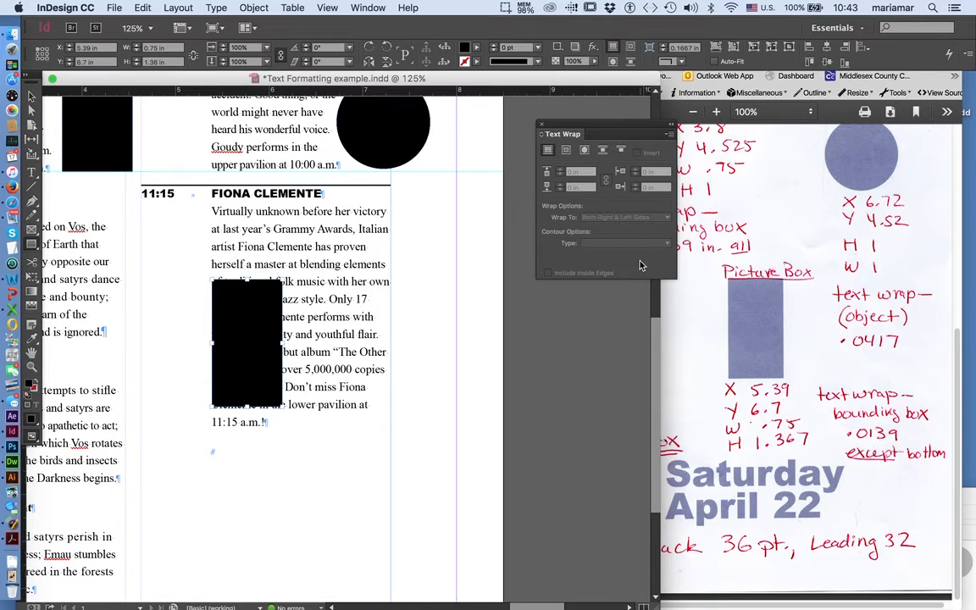
Wrap the 11:15 text around the picture box's bounding box with a 0.0139 in offset on all sides
{"action": "left_click", "coordinate": [566, 150]}
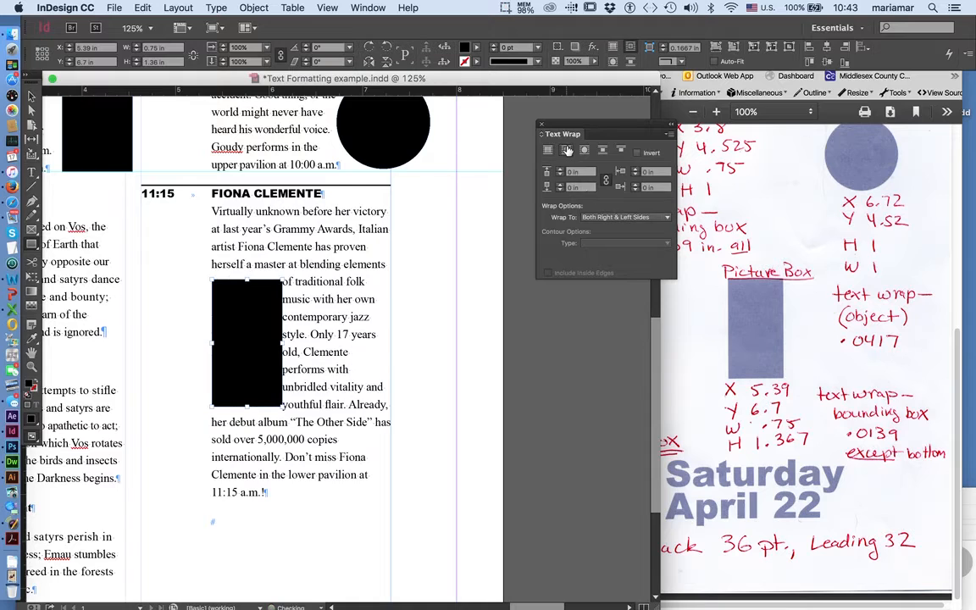
{"action": "left_click", "coordinate": [581, 172]}
{"action": "key", "text": "Return"}
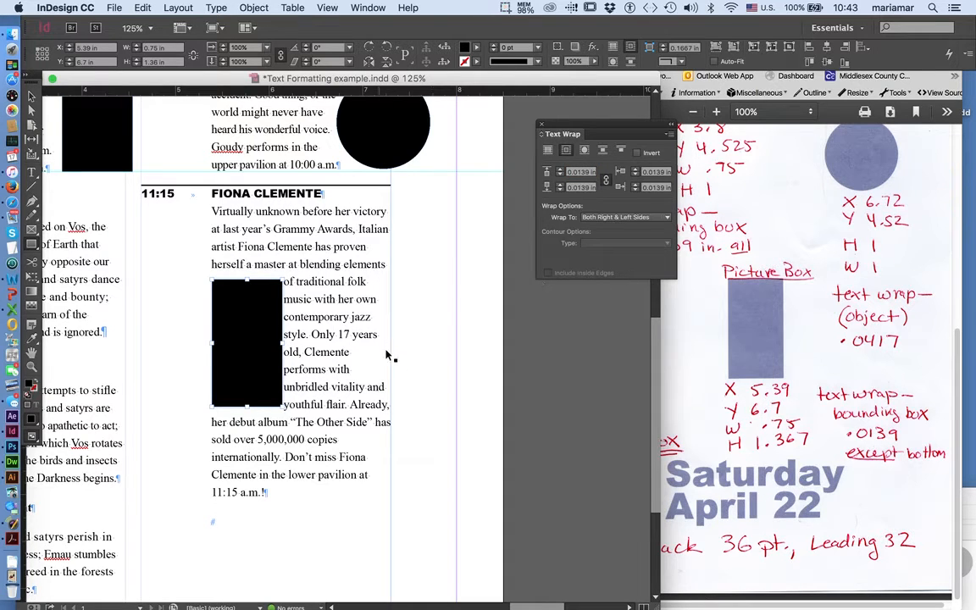
{"action": "left_click", "coordinate": [416, 381]}
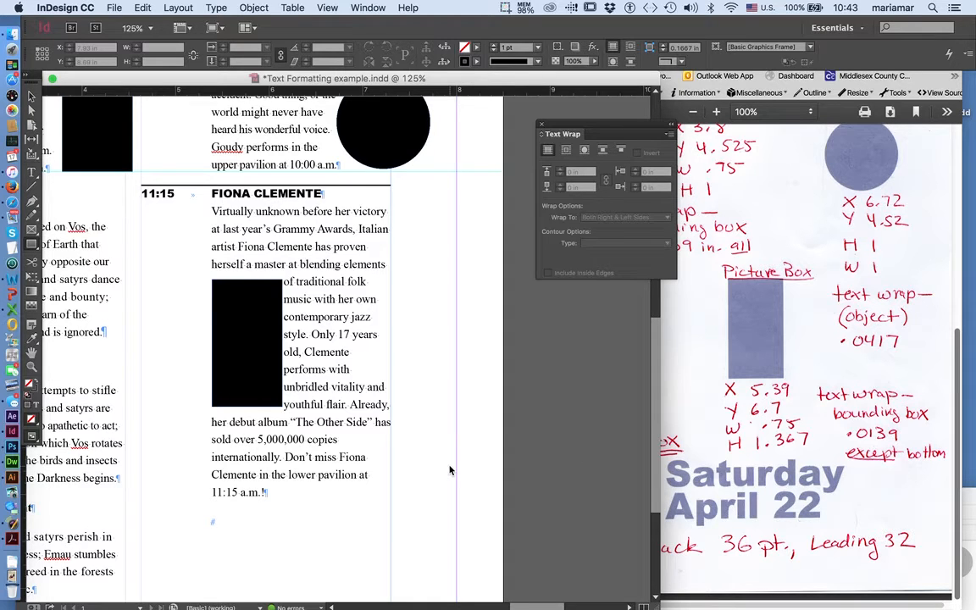
Select the 11:15 picture box and unlink its text wrap offsets so each side can be set separately
{"action": "key", "text": "super+equal"}
{"action": "key", "text": "super+equal"}
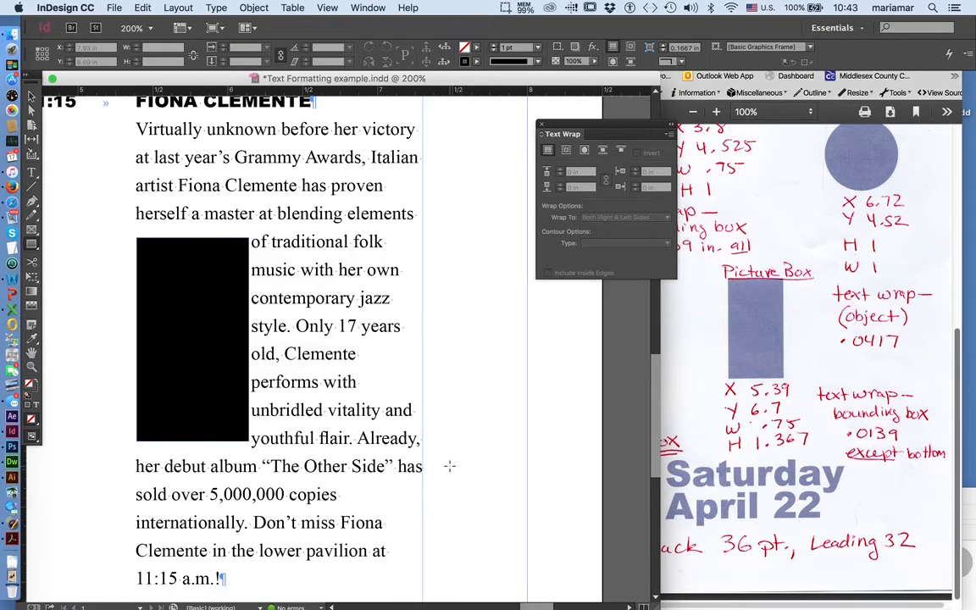
{"action": "left_click", "coordinate": [220, 384]}
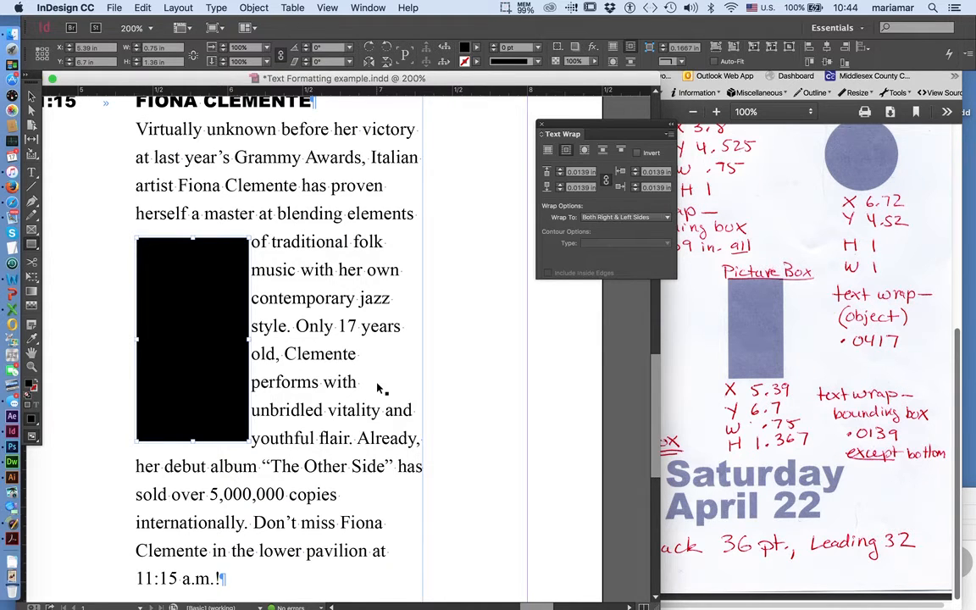
{"action": "key", "text": "super+equal"}
{"action": "scroll", "coordinate": [377, 383], "scroll_direction": "right", "scroll_amount": 3}
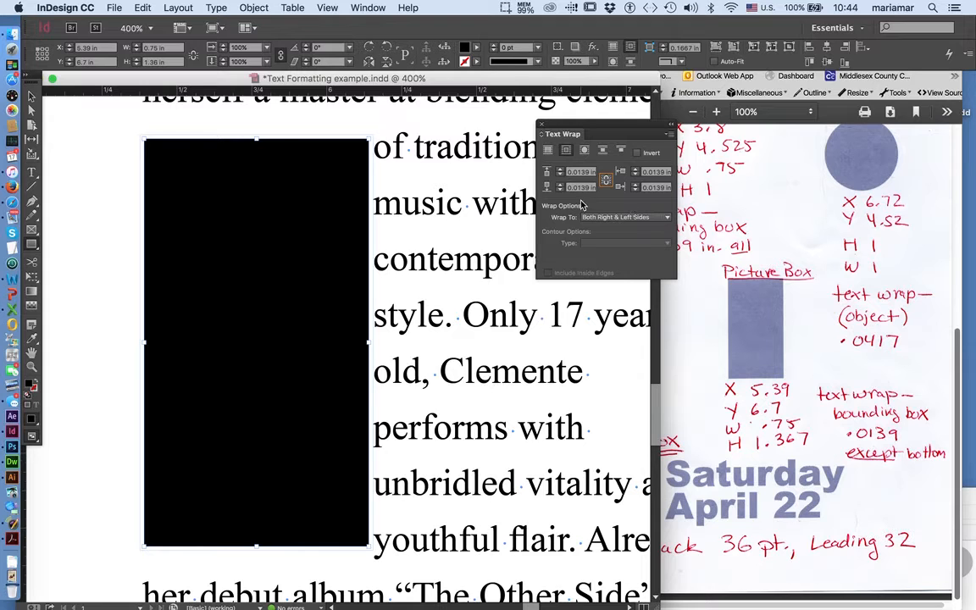
Try a bottom wrap offset of 0.125 in on the 11:15 picture box and check the text flow beneath it
{"action": "left_click", "coordinate": [560, 185]}
{"action": "left_click", "coordinate": [561, 184]}
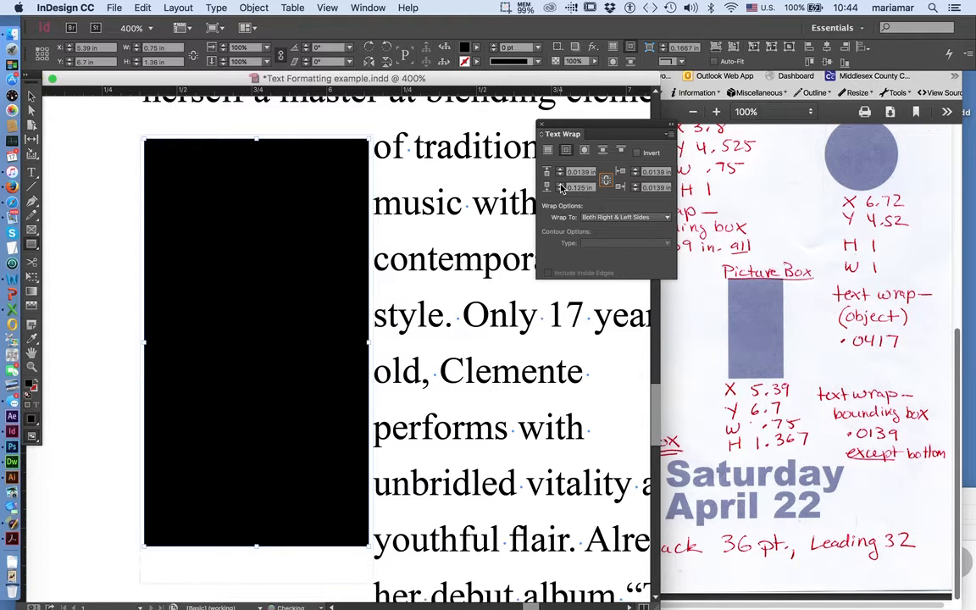
{"action": "scroll", "coordinate": [500, 288], "scroll_direction": "down", "scroll_amount": 5}
{"action": "scroll", "coordinate": [478, 348], "scroll_direction": "up", "scroll_amount": 10}
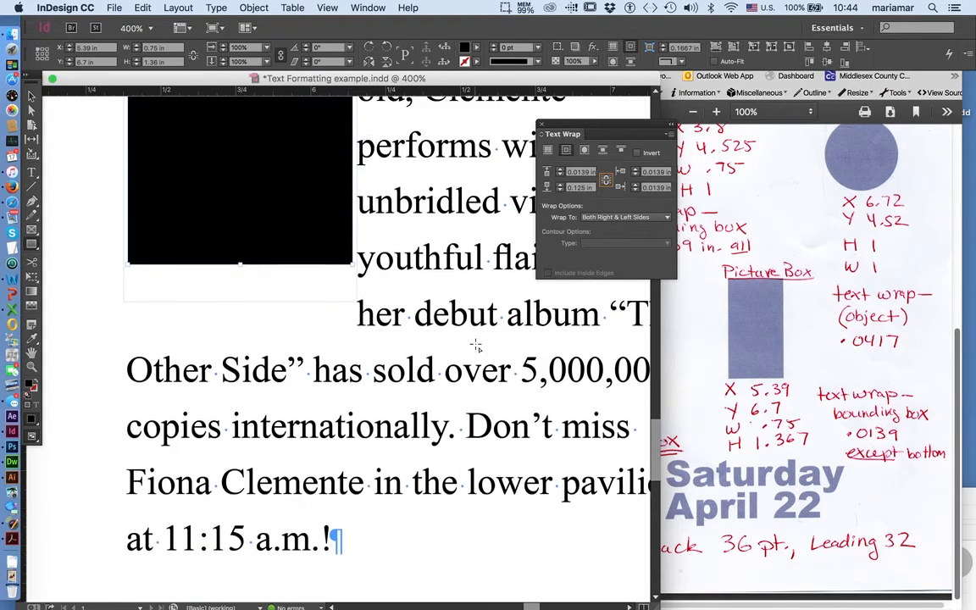
{"action": "scroll", "coordinate": [477, 348], "scroll_direction": "down", "scroll_amount": 8}
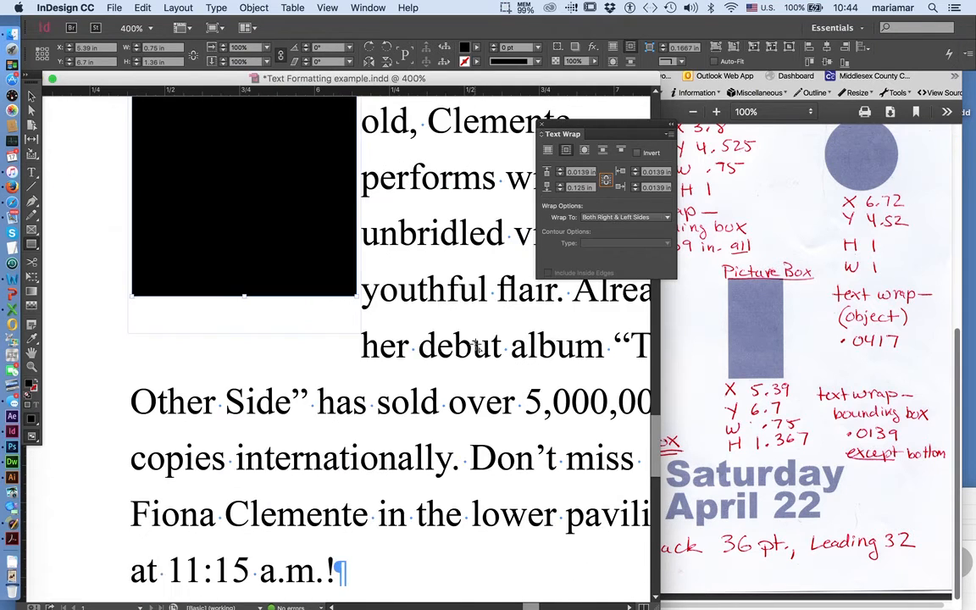
{"action": "scroll", "coordinate": [477, 347], "scroll_direction": "up", "scroll_amount": 2}
{"action": "scroll", "coordinate": [477, 346], "scroll_direction": "up", "scroll_amount": 3}
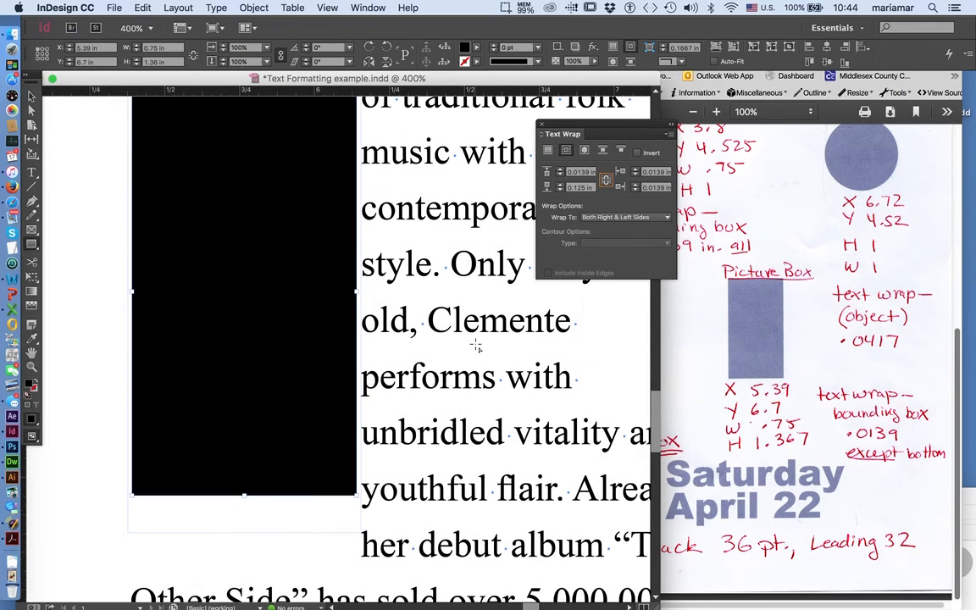
Try negative bottom wrap offsets on the 11:15 picture box, going down to -0.3125 in
{"action": "left_click", "coordinate": [559, 190]}
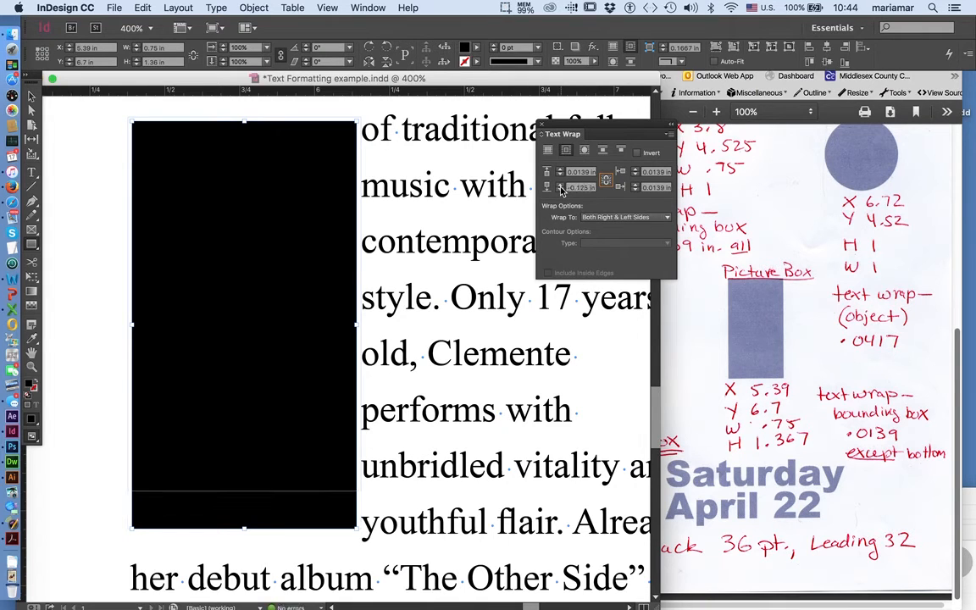
{"action": "left_click", "coordinate": [559, 190]}
{"action": "left_click", "coordinate": [559, 190]}
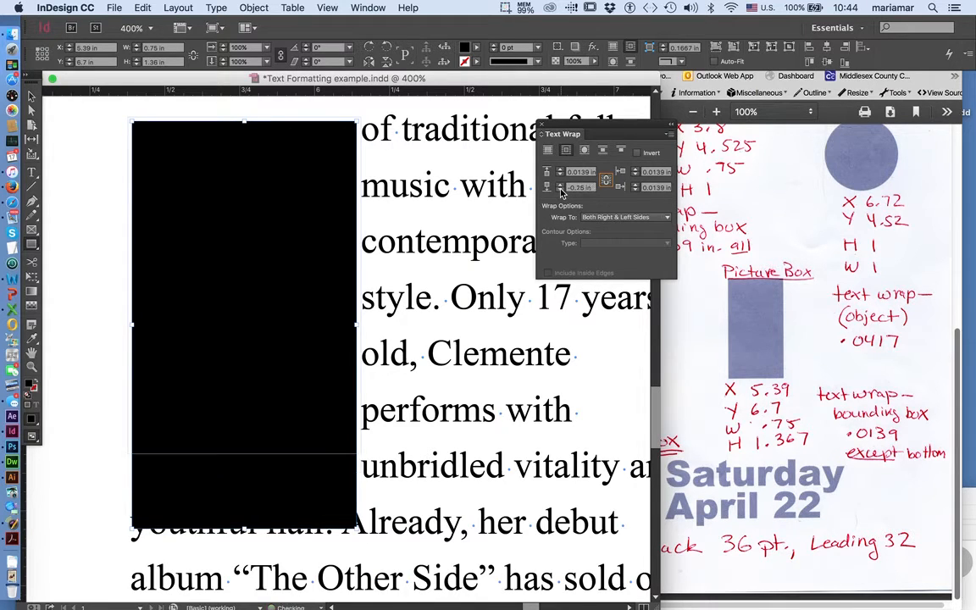
{"action": "left_click", "coordinate": [559, 190]}
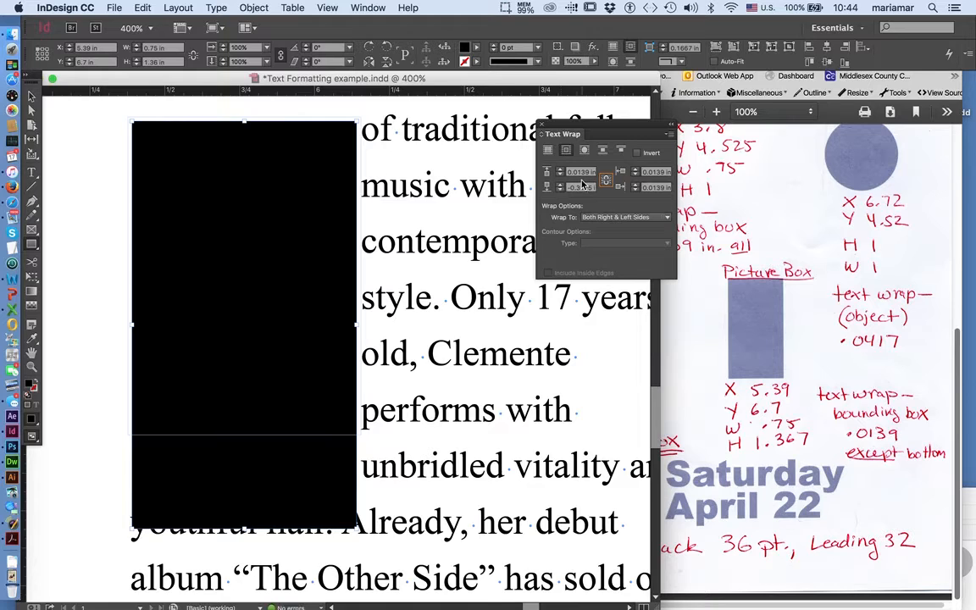
Set the 11:15 picture box's bottom wrap offset to 0 in
{"action": "left_click", "coordinate": [577, 173]}
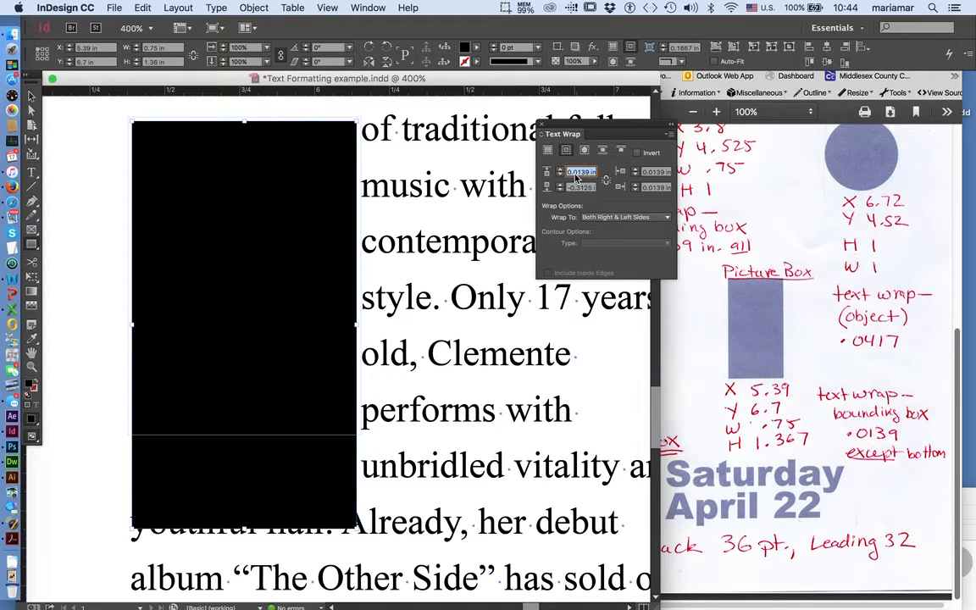
{"action": "left_click", "coordinate": [574, 190]}
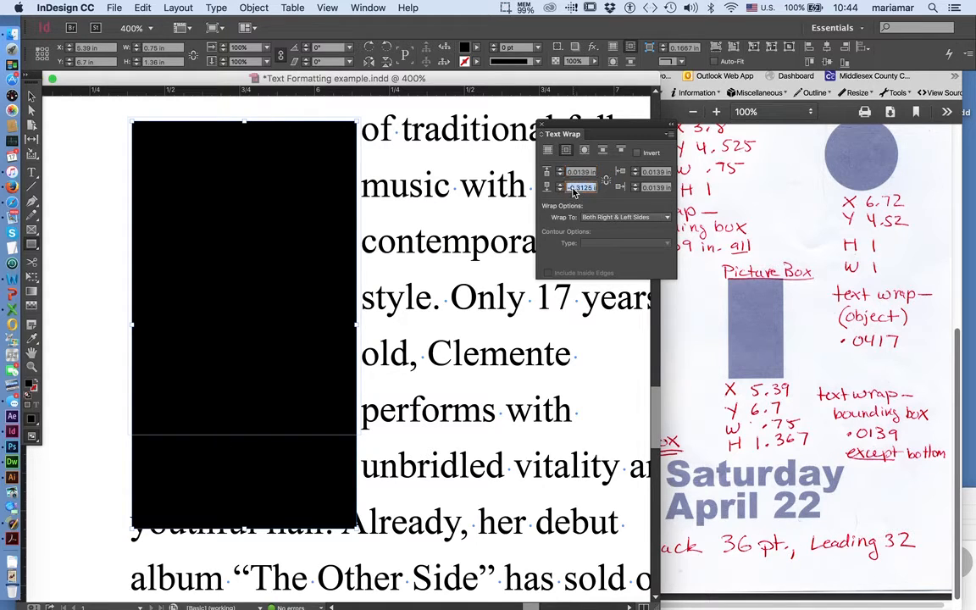
{"action": "type", "text": "0"}
{"action": "key", "text": "Return"}
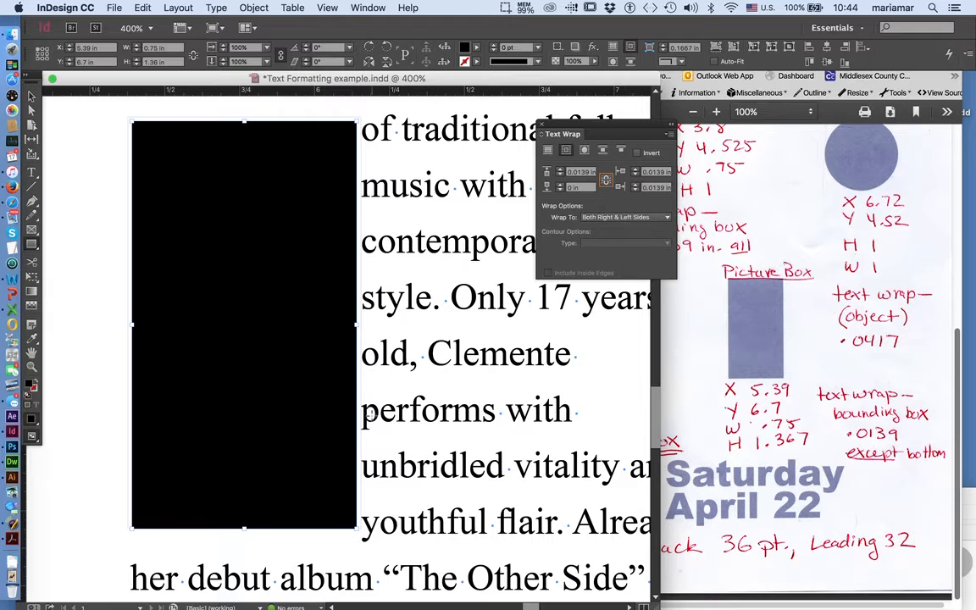
Set the 11:15 picture box's right wrap offset to 0.0625 in
{"action": "scroll", "coordinate": [361, 522], "scroll_direction": "up", "scroll_amount": 2}
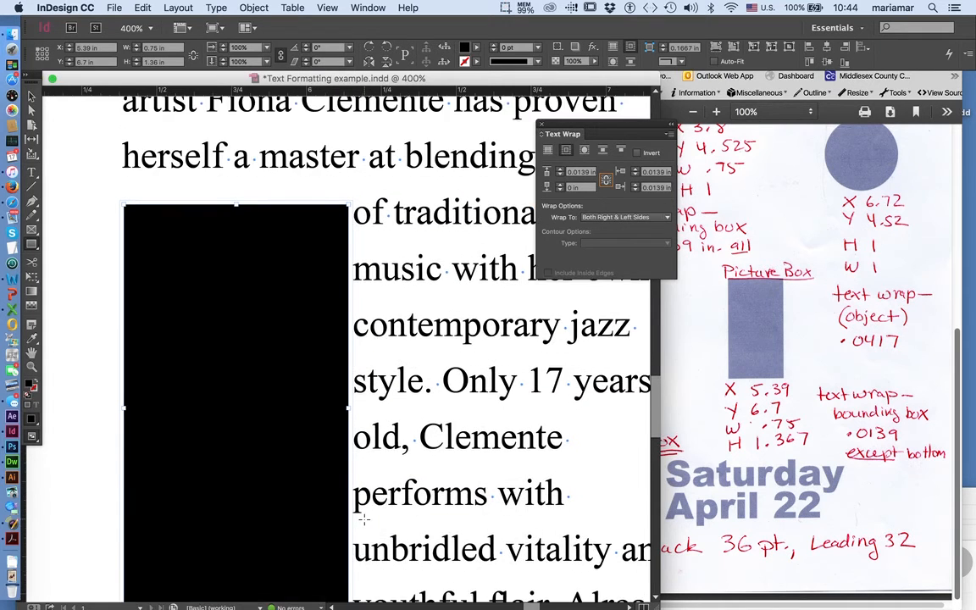
{"action": "left_click", "coordinate": [637, 187]}
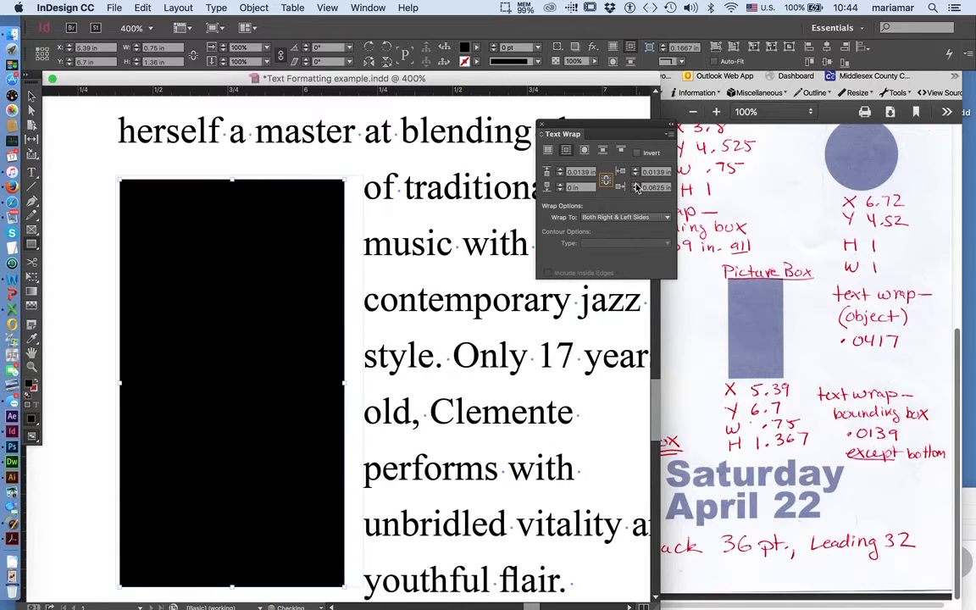
{"action": "left_click", "coordinate": [638, 187]}
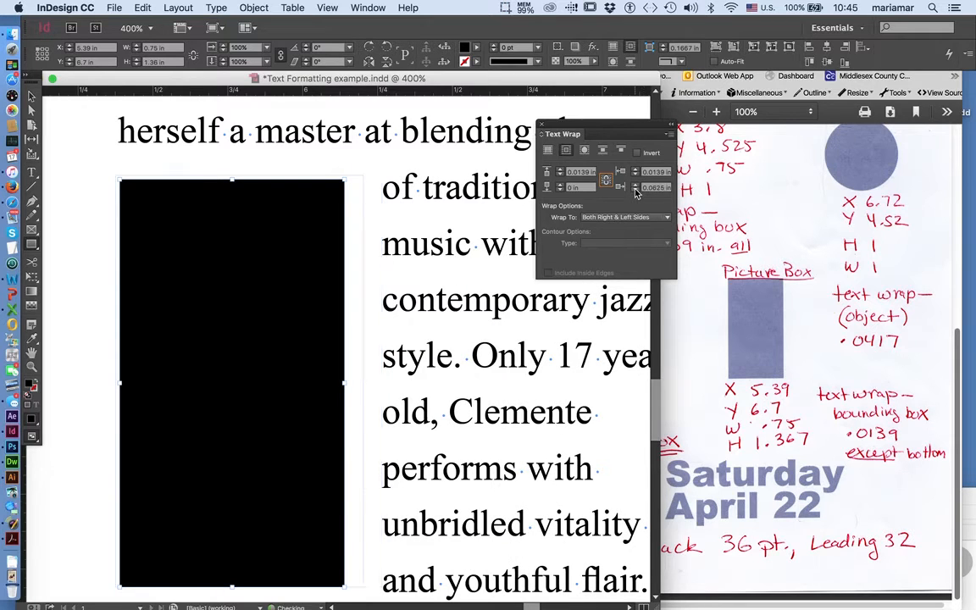
{"action": "left_click", "coordinate": [638, 194]}
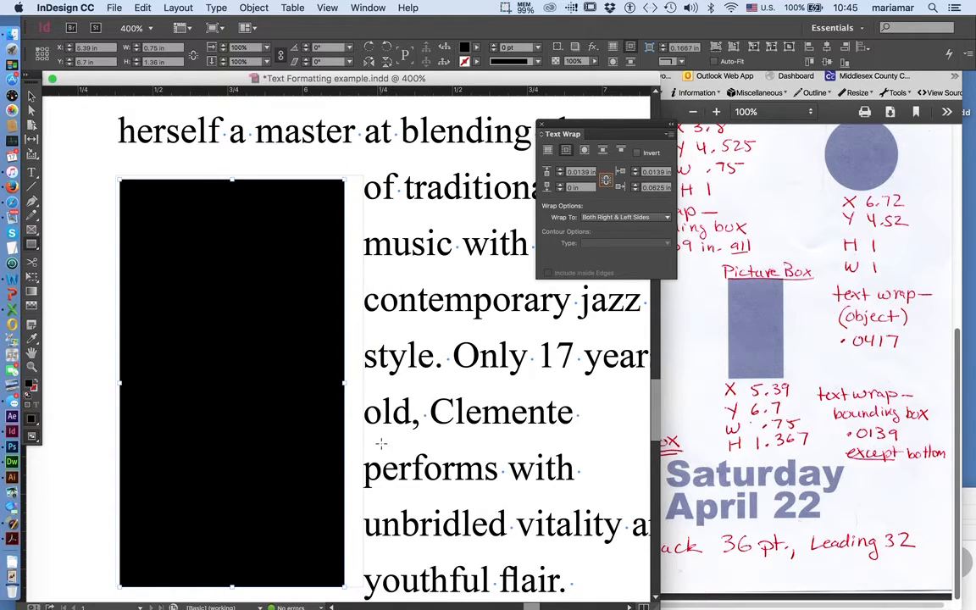
Add horizontal ruler guides at the 11:15 picture box's top and bottom edges and move the box to Y 6.7139 in
{"action": "left_click_drag", "start_coordinate": [285, 89], "coordinate": [381, 181]}
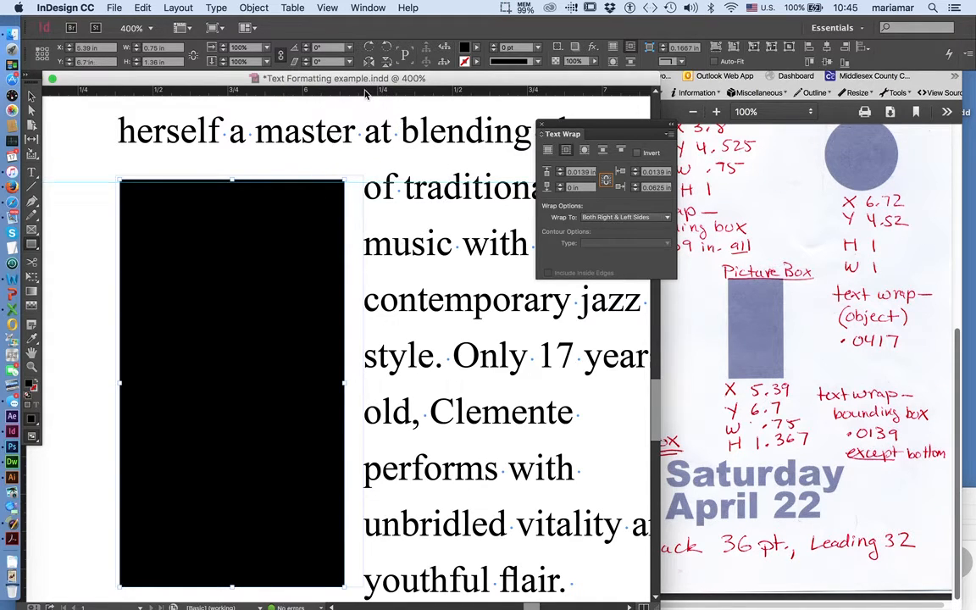
{"action": "left_click_drag", "start_coordinate": [366, 93], "coordinate": [404, 481]}
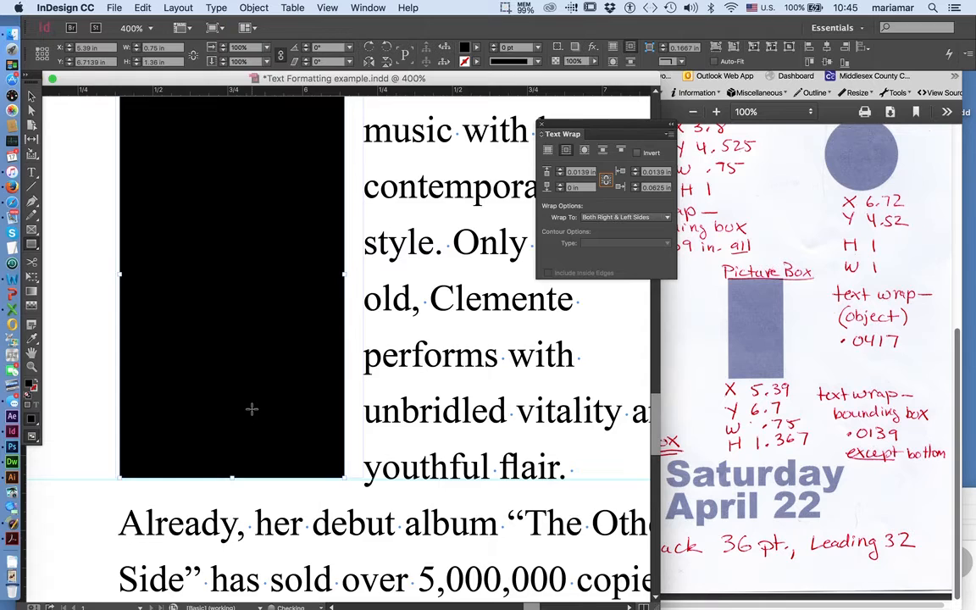
{"action": "scroll", "coordinate": [252, 409], "scroll_direction": "up", "scroll_amount": 3}
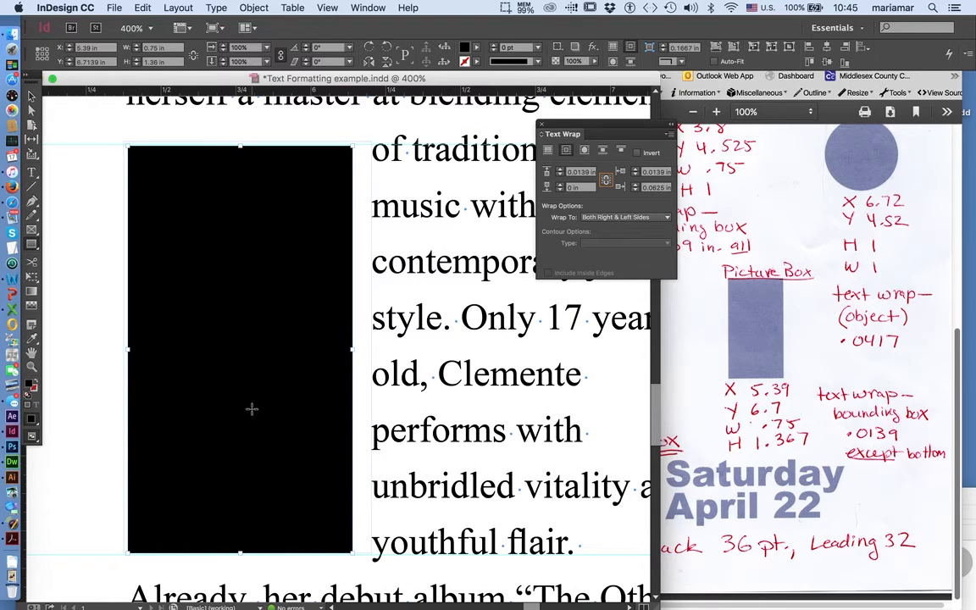
Copy the top wrap offset of 0.0139 in to the 11:15 picture box's bottom offset
{"action": "left_click", "coordinate": [581, 176]}
{"action": "key", "text": "super+c"}
{"action": "left_click_drag", "start_coordinate": [584, 189], "coordinate": [550, 190]}
{"action": "key", "text": "super+v"}
{"action": "key", "text": "Return"}
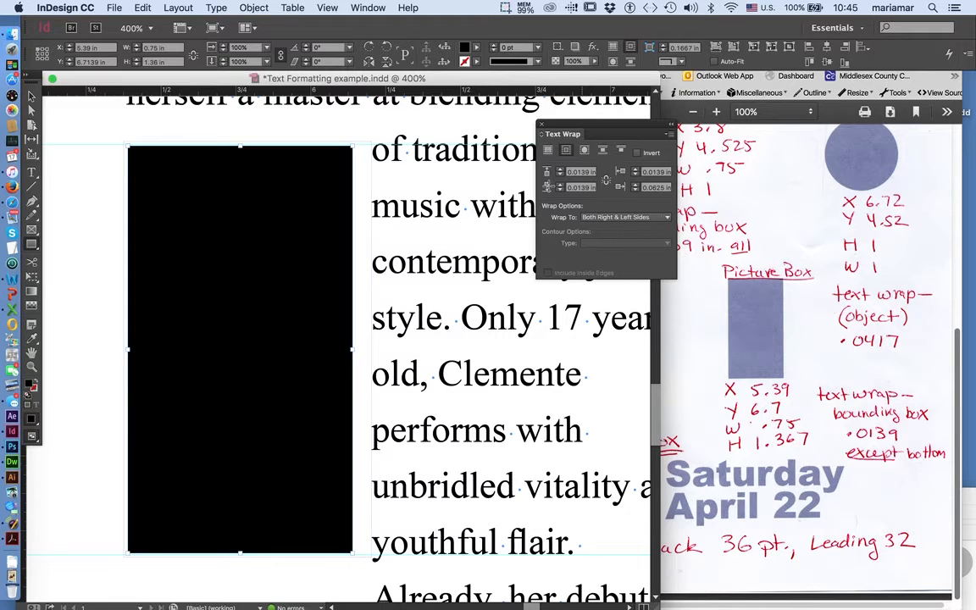
Undo the last change to the 11:15 picture box's bottom wrap offset and save the document
{"action": "key", "text": "super+z"}
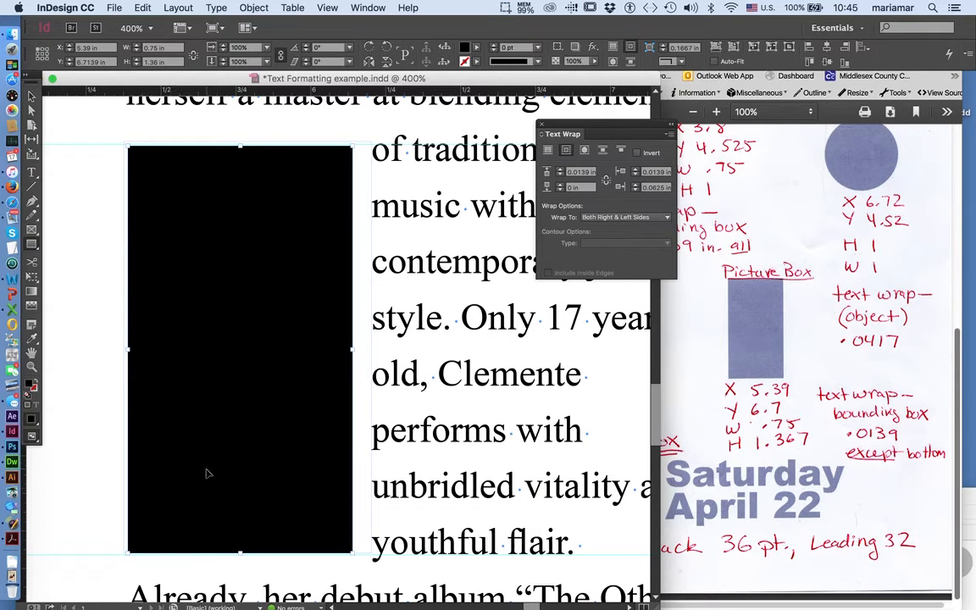
{"action": "key", "text": "super+s"}
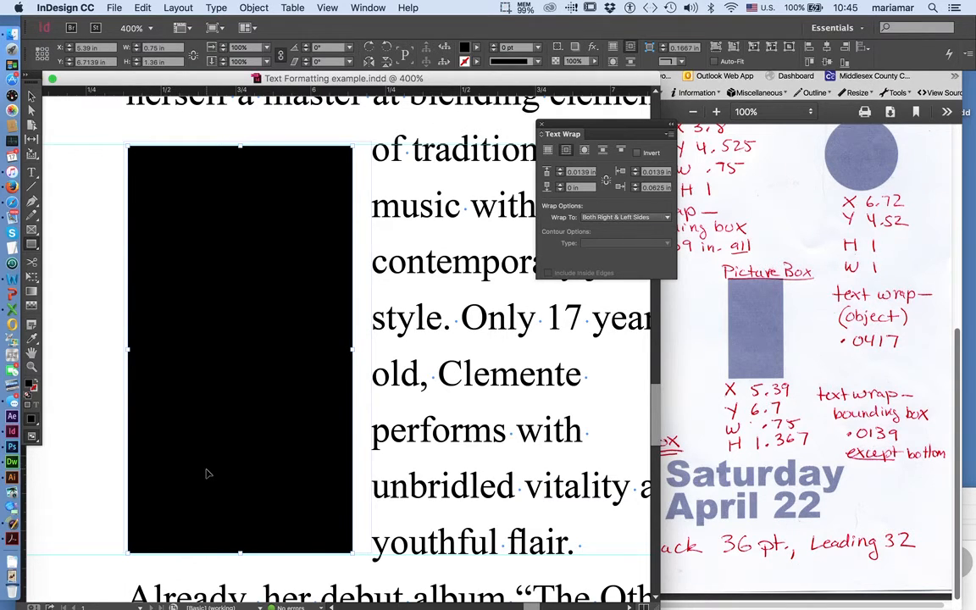
{"action": "key", "text": "super+0"}
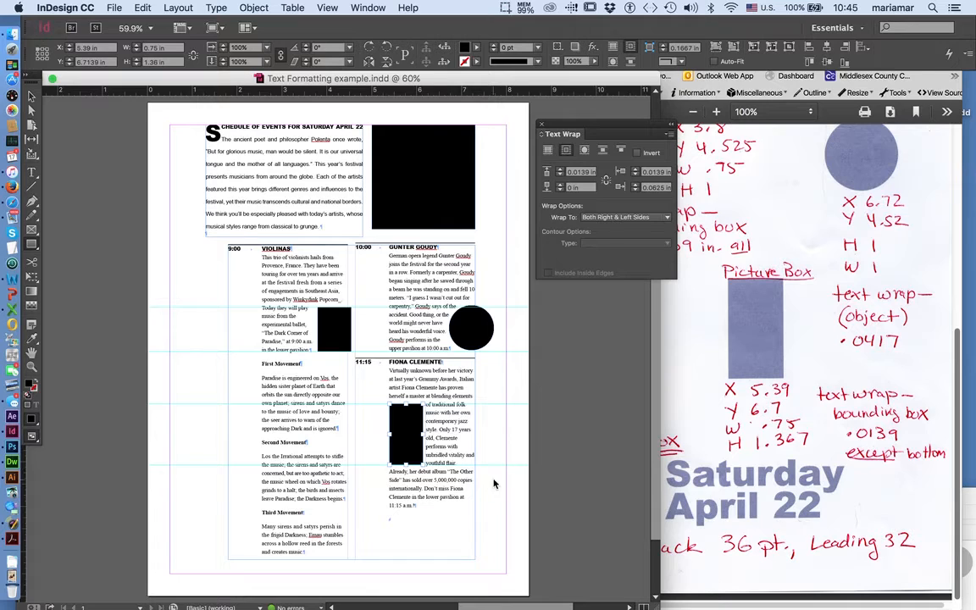
Compare the 11:15 text's line breaks with the formatting layout reference PDF in the browser
{"action": "left_click", "coordinate": [497, 542]}
{"action": "key", "text": "super+equal"}
{"action": "key", "text": "super+equal"}
{"action": "scroll", "coordinate": [495, 479], "scroll_direction": "down", "scroll_amount": 5}
{"action": "scroll", "coordinate": [495, 479], "scroll_direction": "right", "scroll_amount": 5}
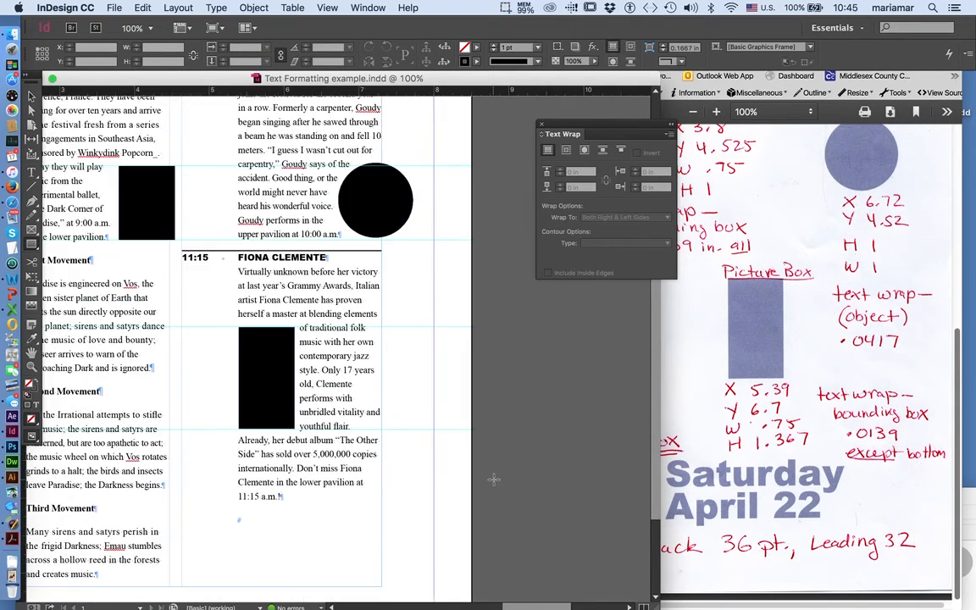
{"action": "key", "text": "super+equal"}
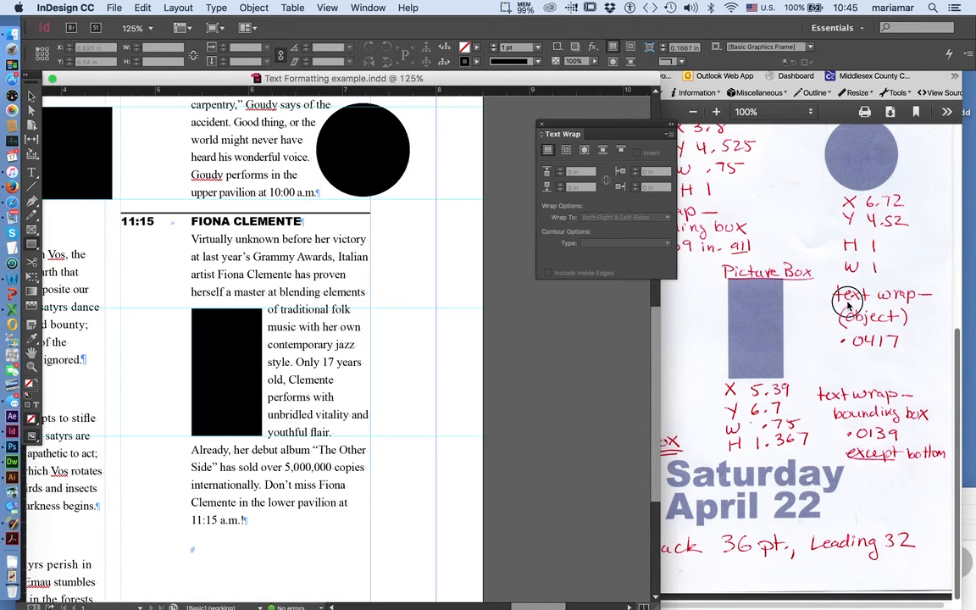
{"action": "left_click", "coordinate": [763, 271]}
{"action": "left_click", "coordinate": [818, 34]}
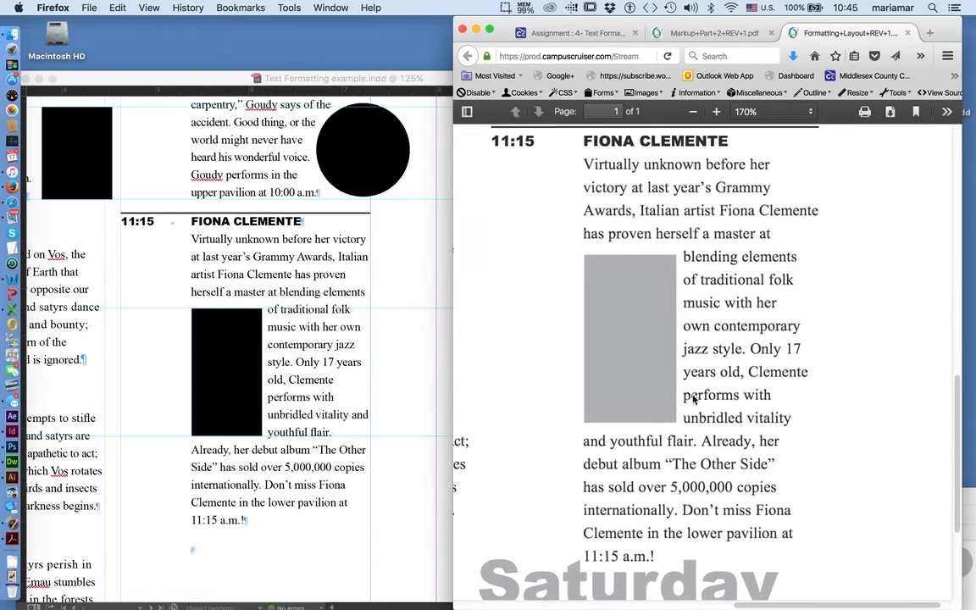
{"action": "scroll", "coordinate": [693, 400], "scroll_direction": "down", "scroll_amount": 2}
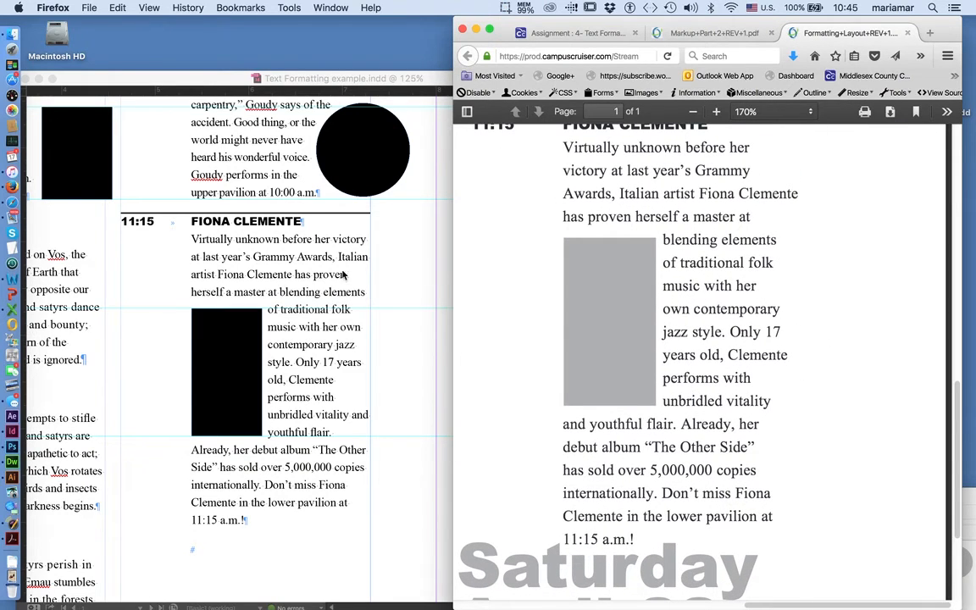
Set the tracking of the 11:15 text's first line to 20 so that "victory" wraps to the second line
{"action": "left_click", "coordinate": [320, 242]}
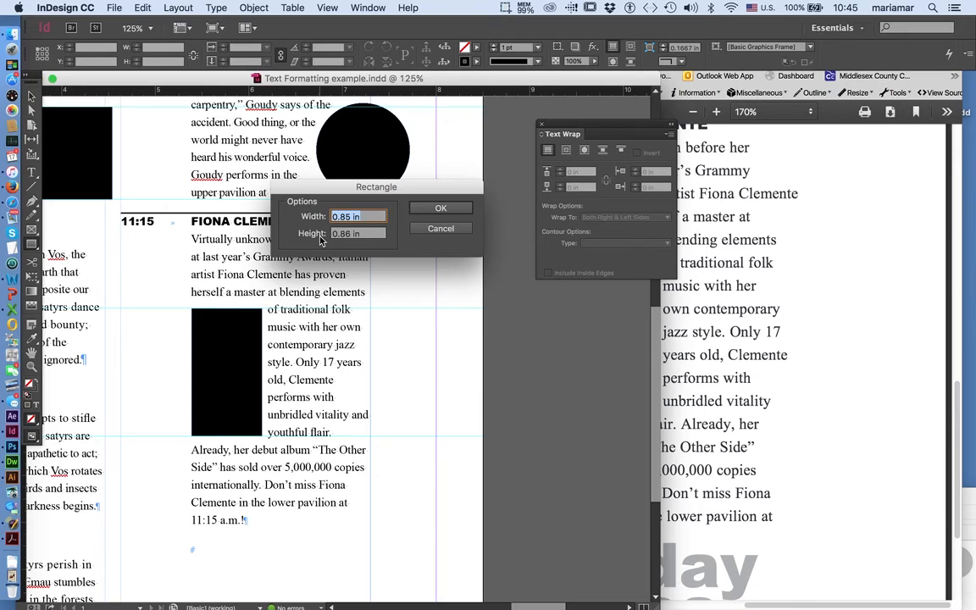
{"action": "left_click", "coordinate": [439, 228]}
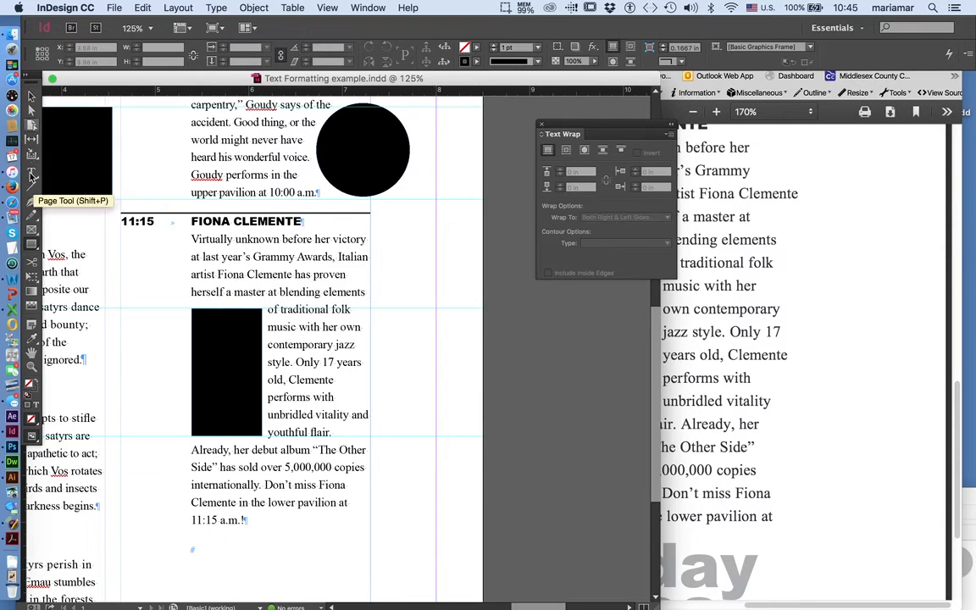
{"action": "left_click", "coordinate": [31, 173]}
{"action": "left_click_drag", "start_coordinate": [191, 239], "coordinate": [366, 245]}
{"action": "key", "text": "alt+Right"}
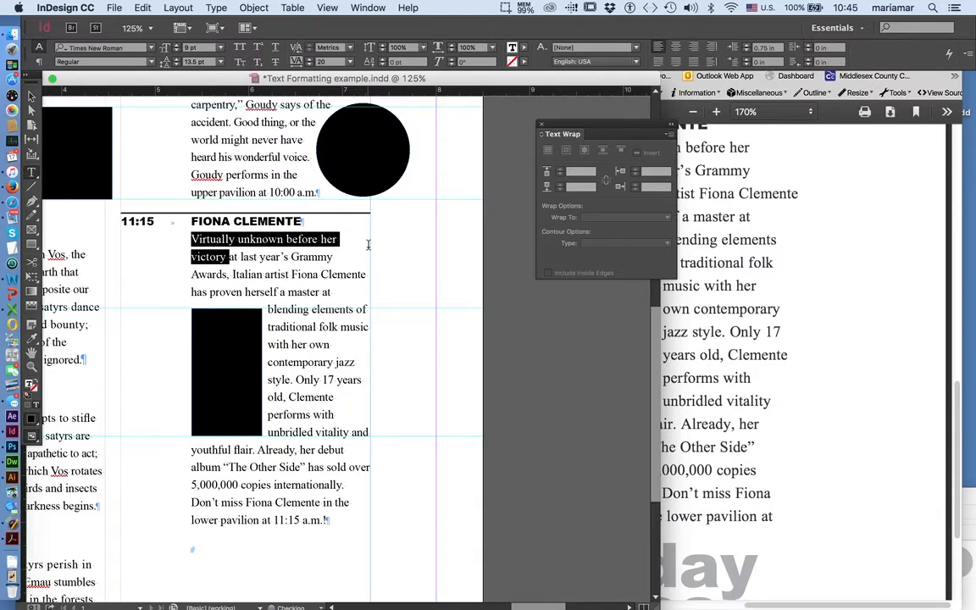
Set the tracking of the line "blending elements of" to 40 so that "of" wraps, matching the reference PDF
{"action": "left_click", "coordinate": [791, 290]}
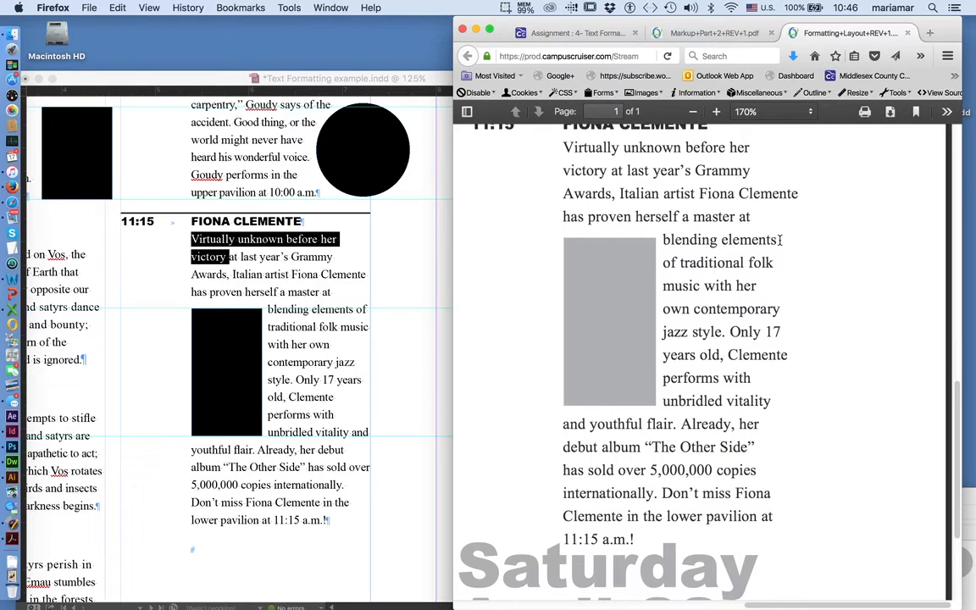
{"action": "left_click", "coordinate": [347, 312]}
{"action": "triple_click", "coordinate": [349, 312]}
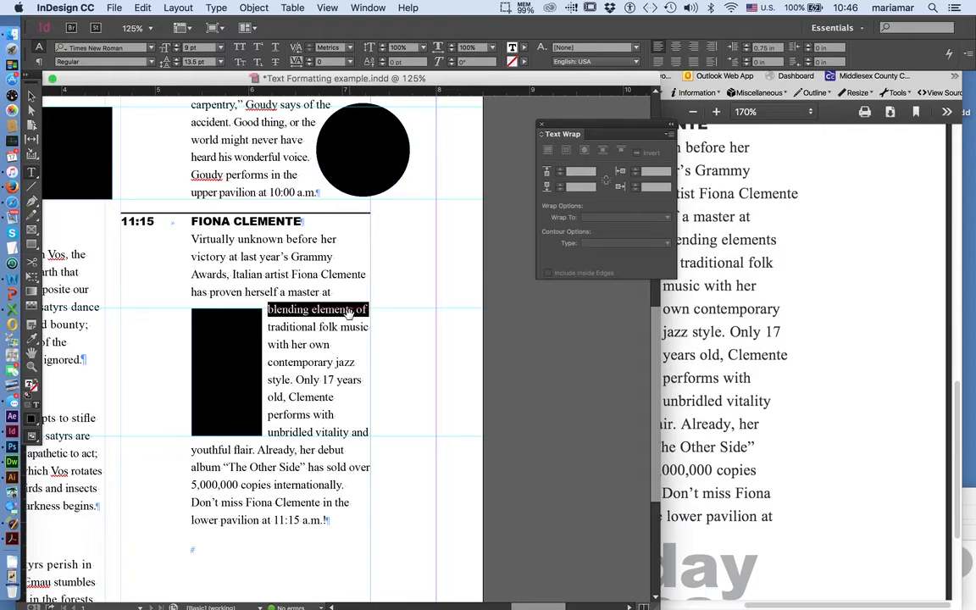
{"action": "key", "text": "alt+Right"}
{"action": "key", "text": "alt+Right"}
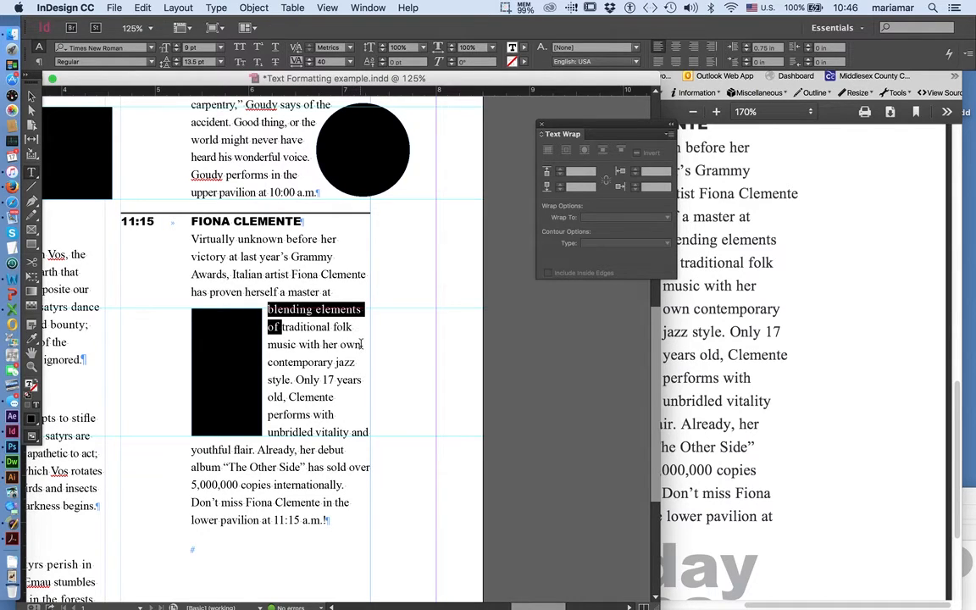
Try different tracking values on the line "music with her own" and settle on 40
{"action": "left_click_drag", "start_coordinate": [361, 344], "coordinate": [258, 342]}
{"action": "key", "text": "alt+Right"}
{"action": "key", "text": "alt+Right"}
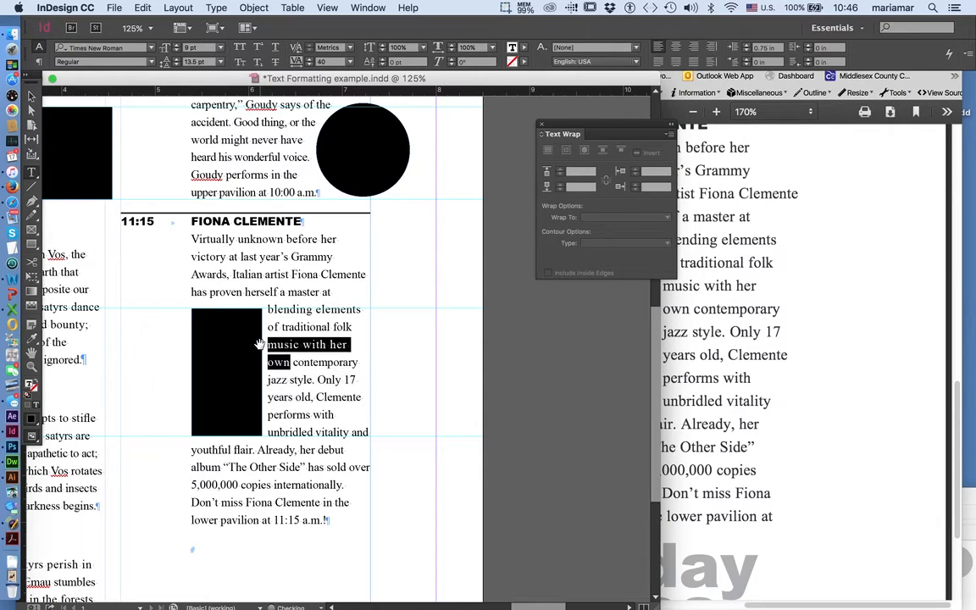
{"action": "key", "text": "alt+Left"}
{"action": "key", "text": "alt+Right"}
{"action": "key", "text": "alt+Left"}
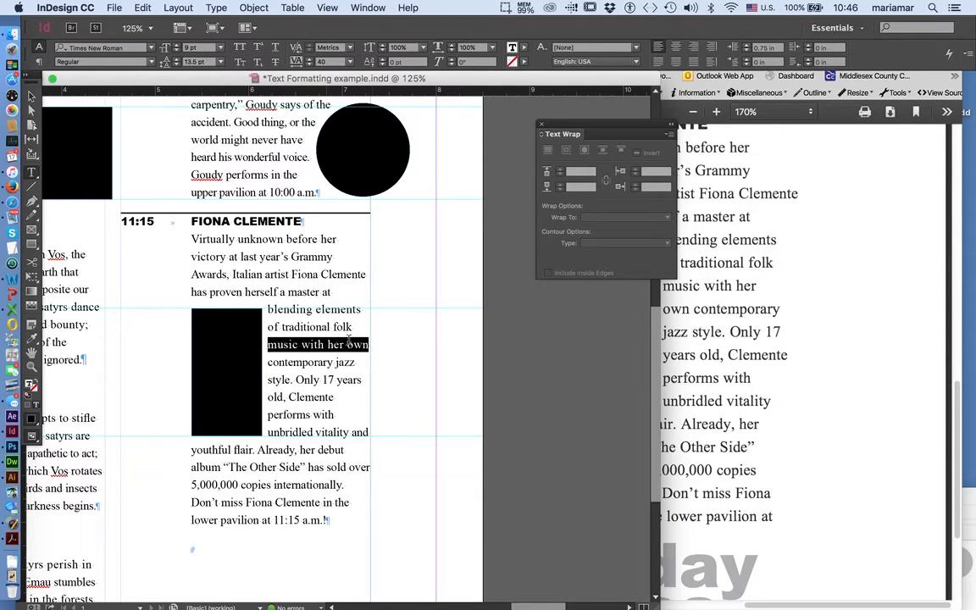
{"action": "key", "text": "alt+Right"}
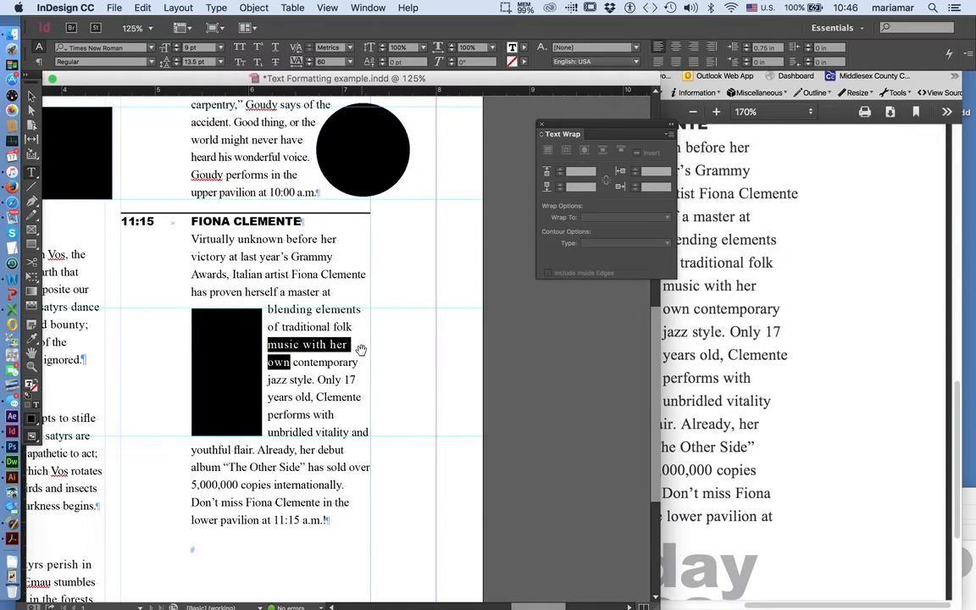
{"action": "left_click", "coordinate": [310, 65]}
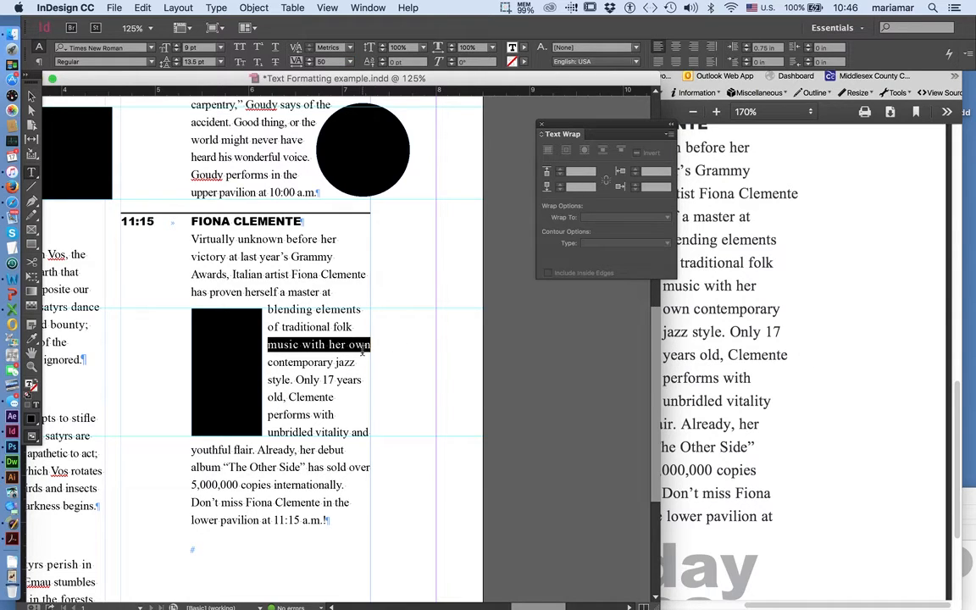
{"action": "key", "text": "alt+Right"}
{"action": "key", "text": "alt+Left"}
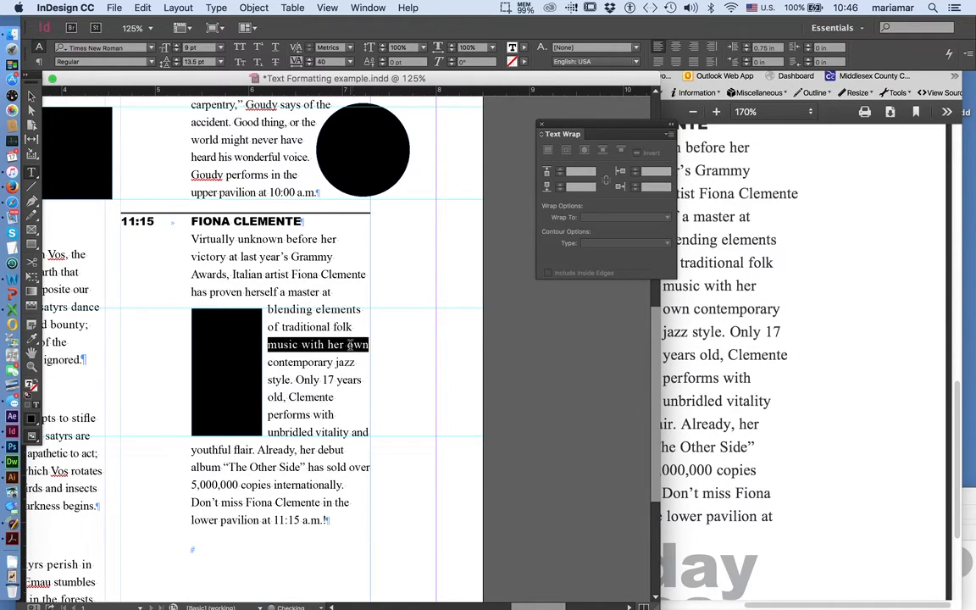
{"action": "key", "text": "alt+Right"}
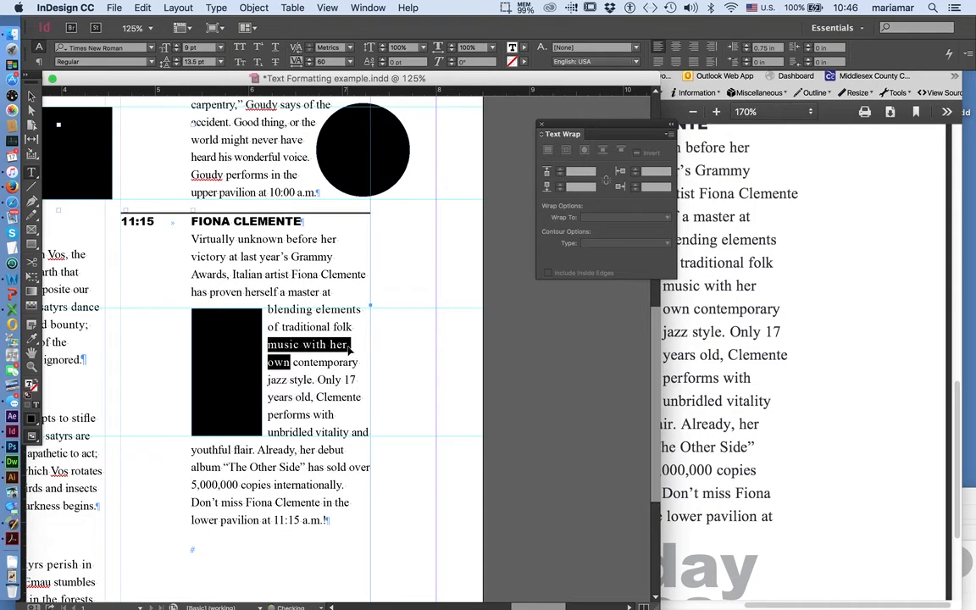
{"action": "key", "text": "alt+Left"}
{"action": "key", "text": "alt+Right"}
{"action": "key", "text": "alt+Left"}
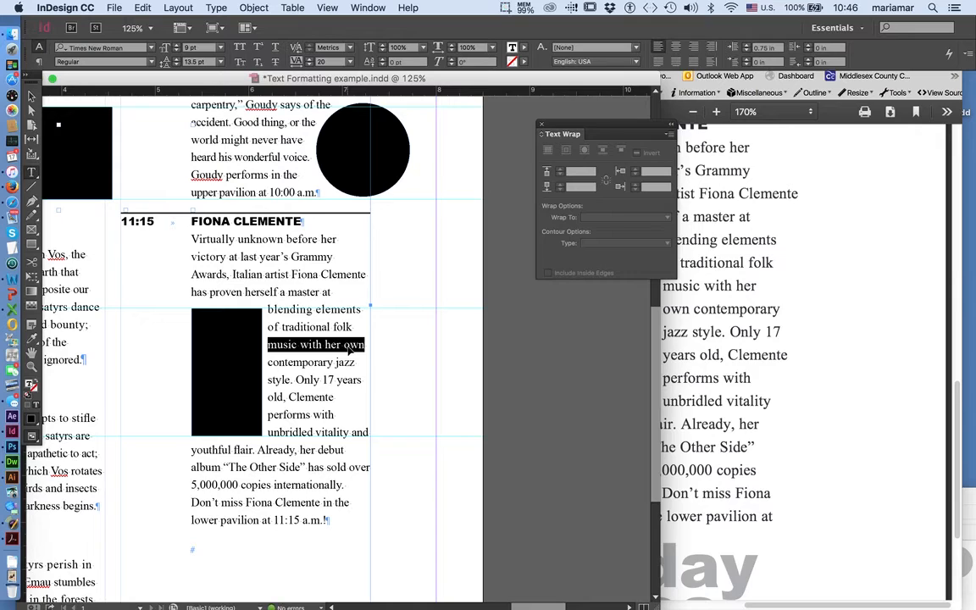
{"action": "key", "text": "alt+Left"}
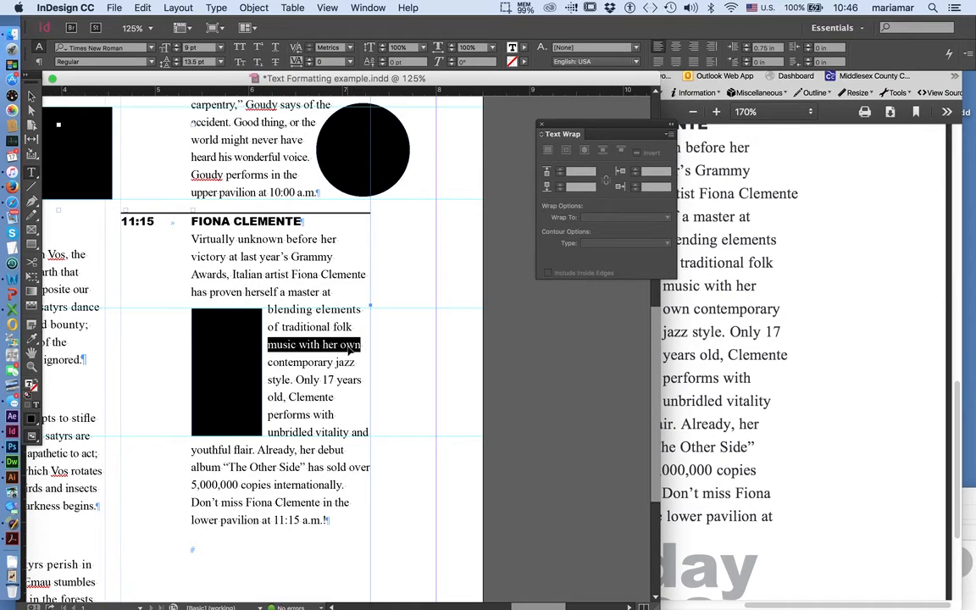
{"action": "key", "text": "alt+Right"}
Insert a forced line break before "own" in the line "music with her own"
{"action": "left_click", "coordinate": [347, 344]}
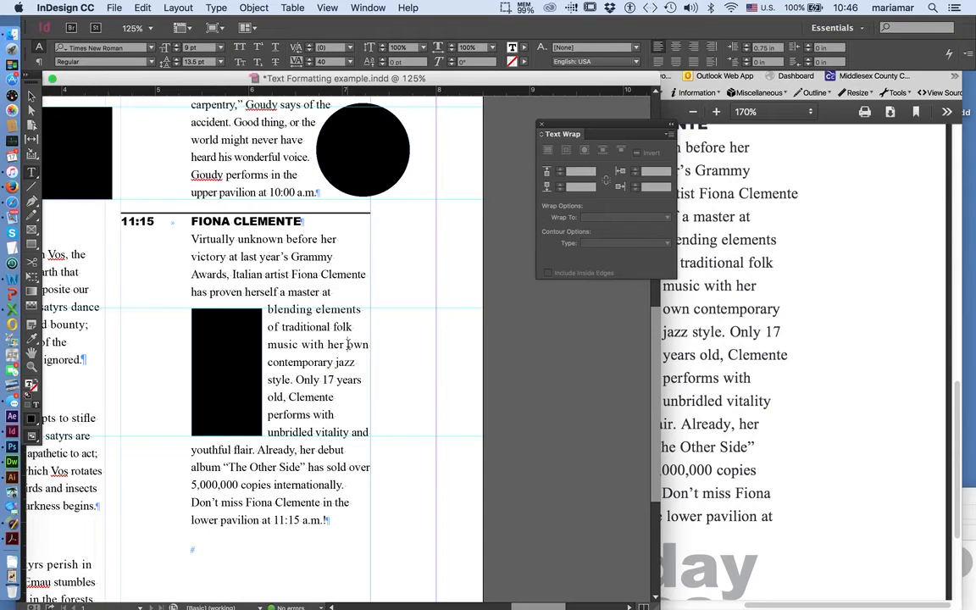
{"action": "key", "text": "shift+Return"}
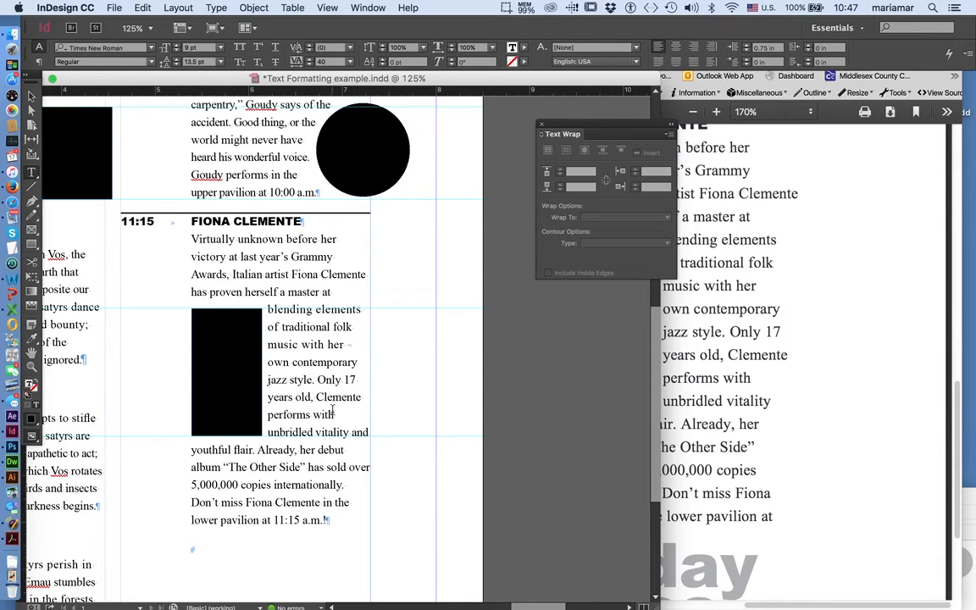
Set the tracking of "unbridled vitality and" to 20 and widen "and youthful flair. Already, her debut" until "debut" wraps
{"action": "triple_click", "coordinate": [361, 432]}
{"action": "key", "text": "alt+Right"}
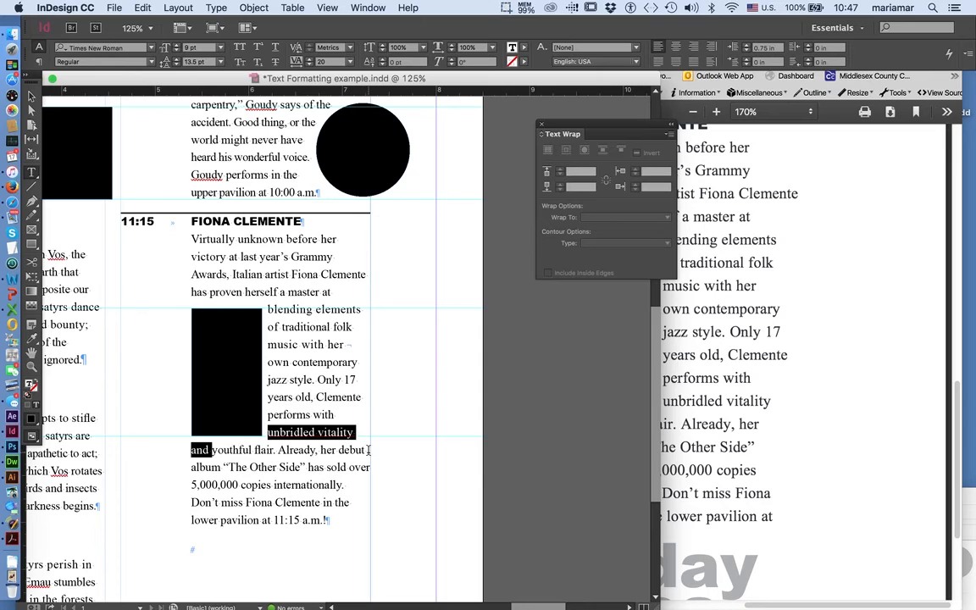
{"action": "triple_click", "coordinate": [367, 450]}
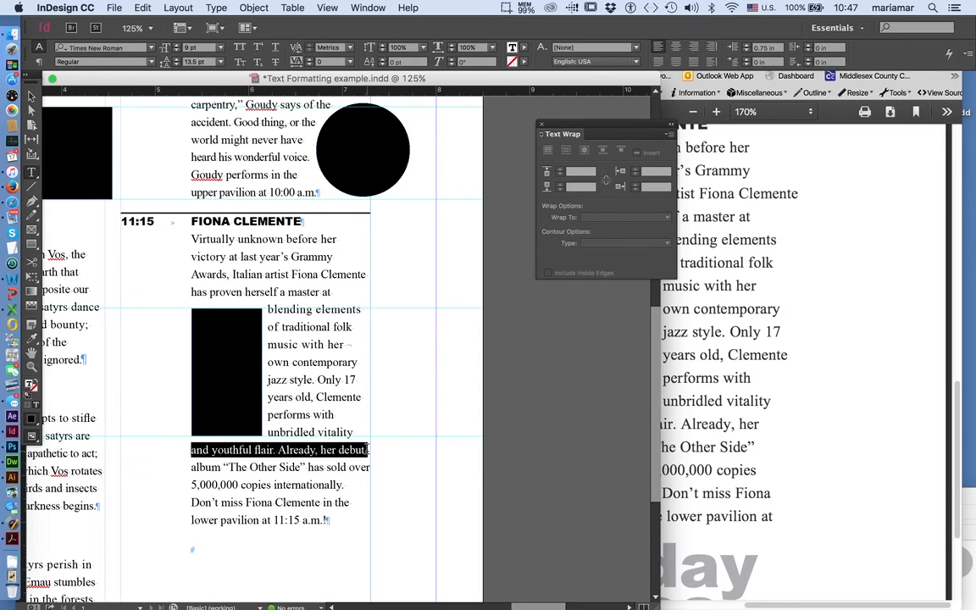
{"action": "left_click", "coordinate": [367, 450]}
{"action": "left_click", "coordinate": [367, 450]}
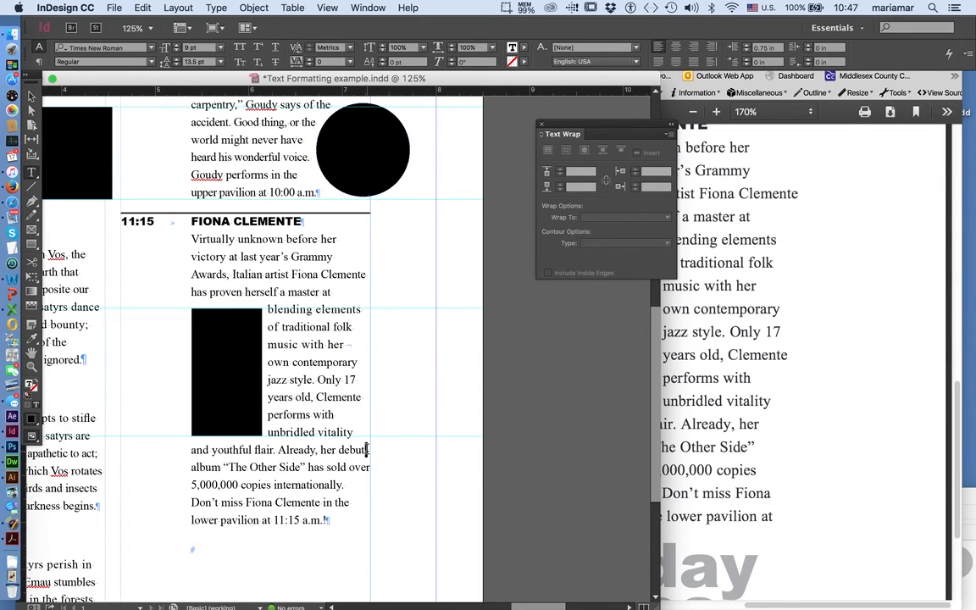
{"action": "triple_click", "coordinate": [367, 450]}
{"action": "key", "text": "alt+Right"}
{"action": "key", "text": "alt+Right"}
{"action": "key", "text": "alt+Right"}
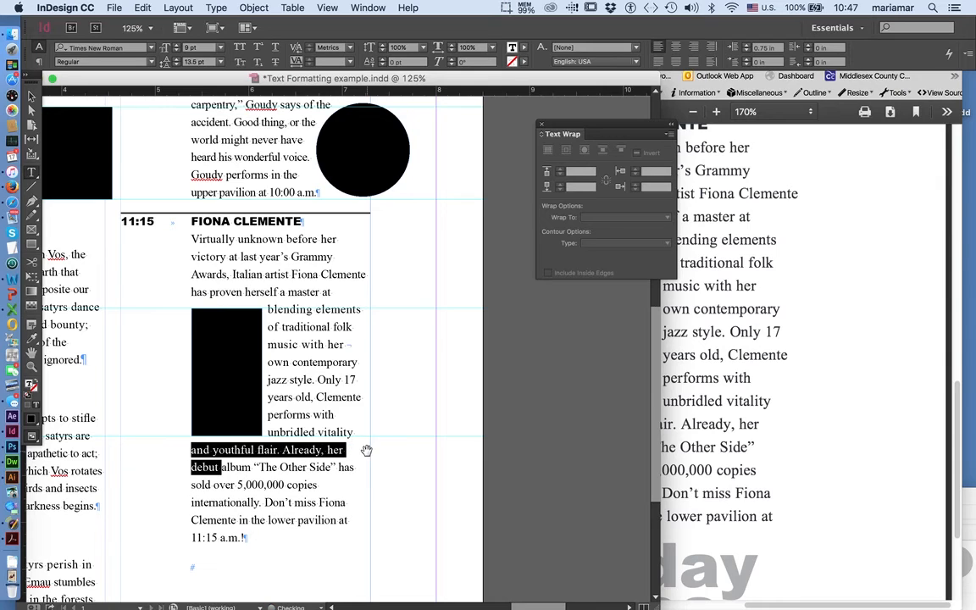
Set the tracking of the line "debut album “The Other Side” has" to 60 so that "has" wraps
{"action": "left_click", "coordinate": [342, 465]}
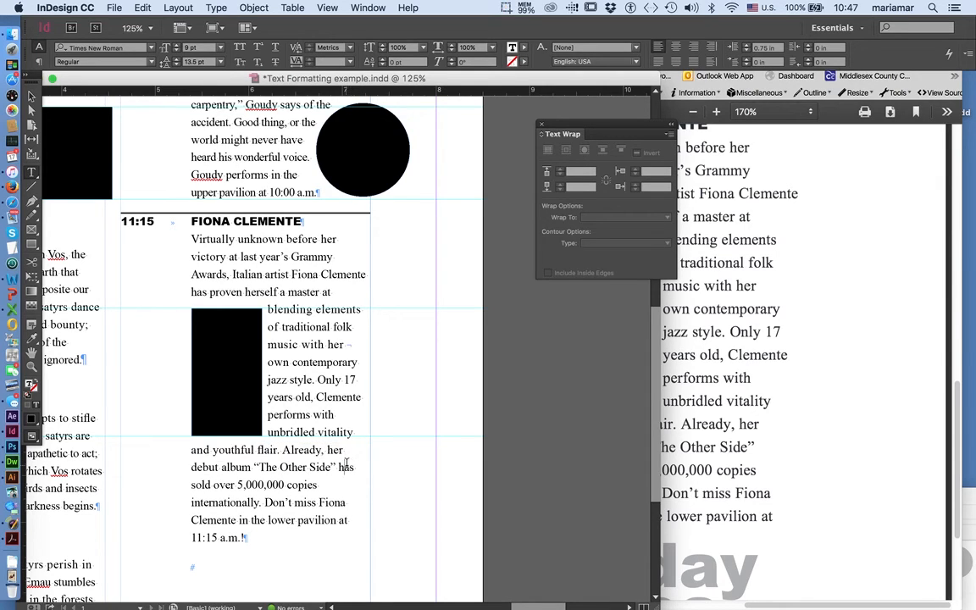
{"action": "triple_click", "coordinate": [344, 465]}
{"action": "key", "text": "alt+Right"}
{"action": "key", "text": "alt+Right"}
{"action": "key", "text": "alt+Right"}
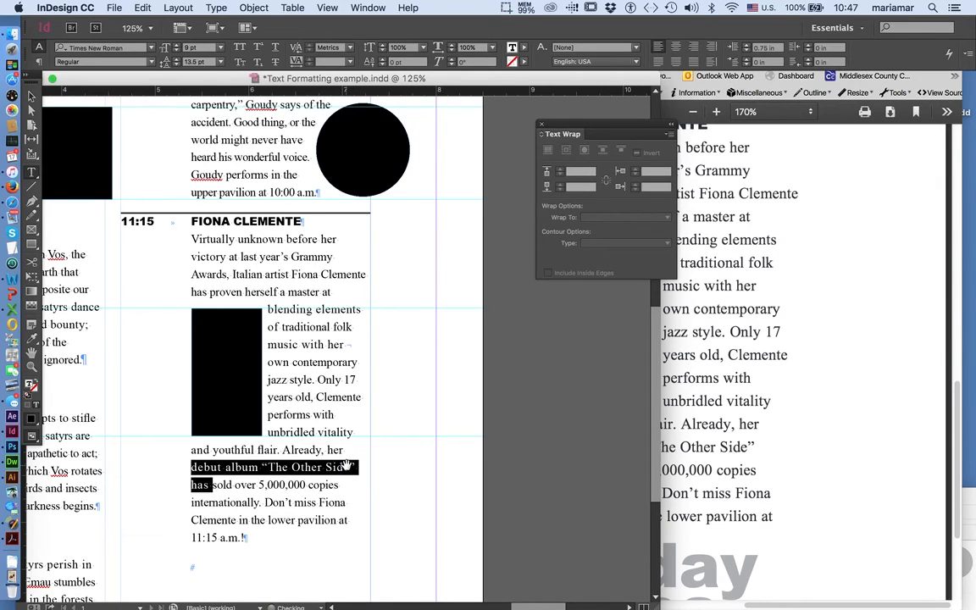
{"action": "left_click", "coordinate": [347, 464]}
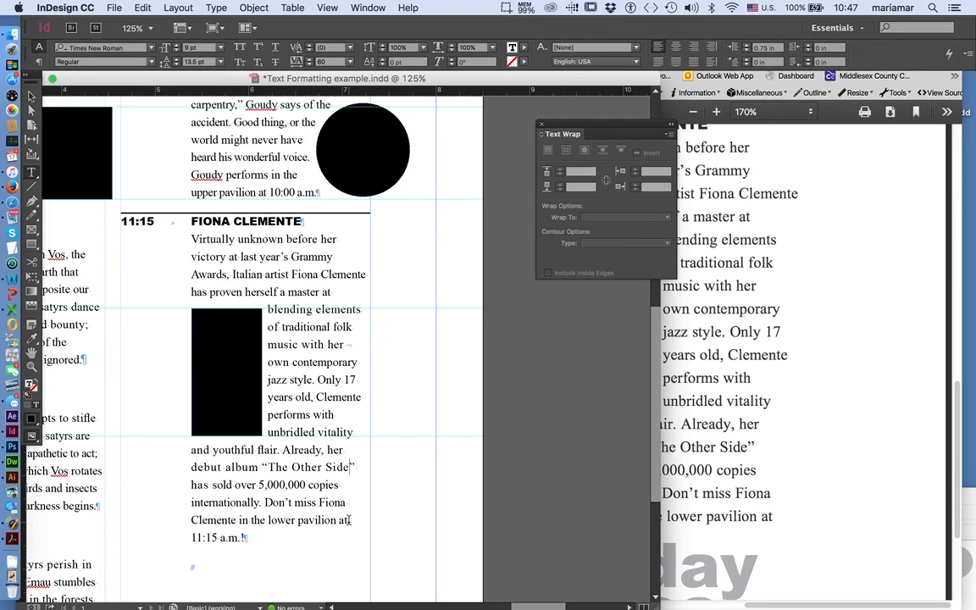
Compare the adjusted 11:15 line breaks with the reference PDF and save the document
{"action": "scroll", "coordinate": [347, 520], "scroll_direction": "down", "scroll_amount": 3}
{"action": "left_click", "coordinate": [850, 462]}
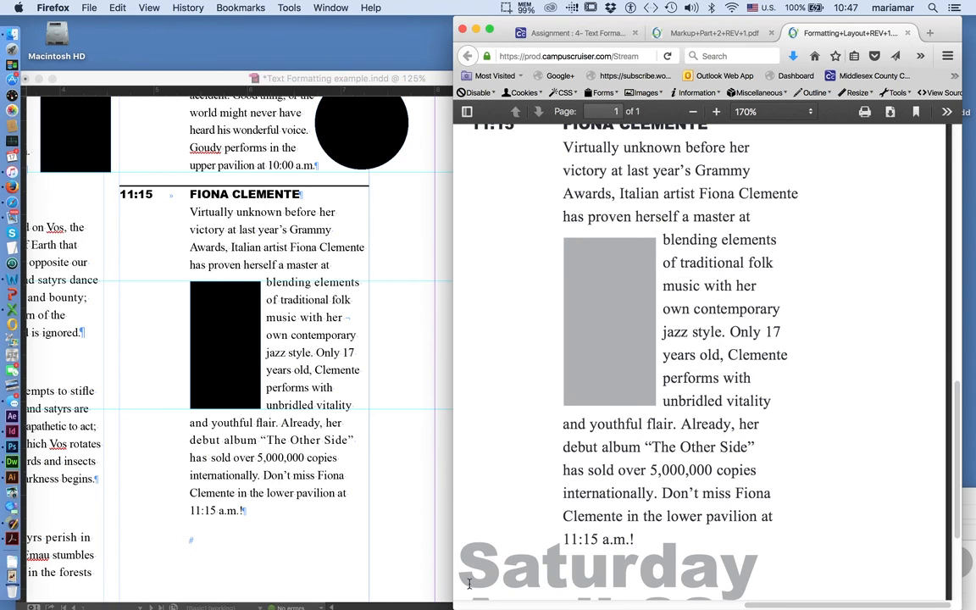
{"action": "left_click", "coordinate": [288, 535]}
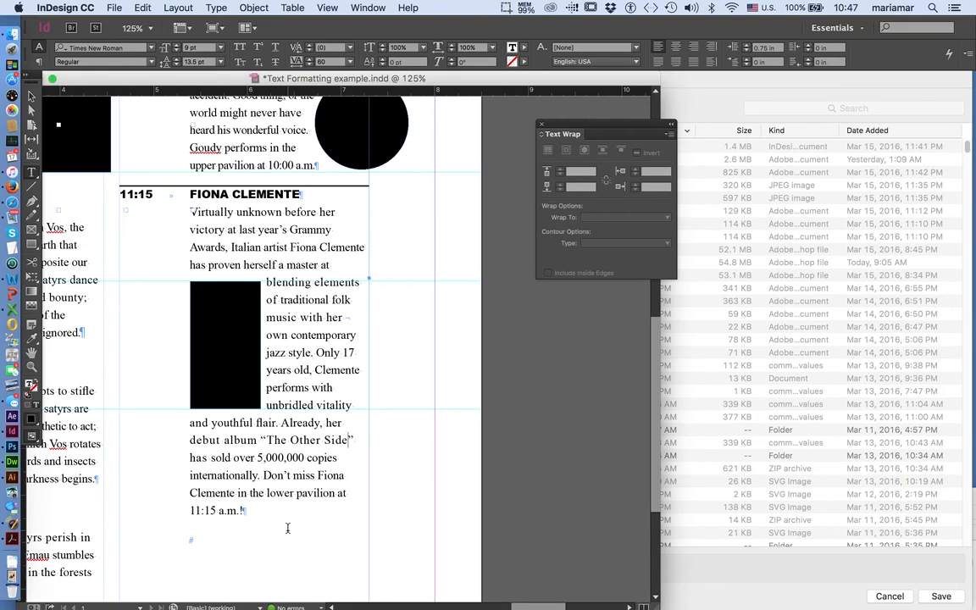
{"action": "left_click", "coordinate": [506, 397]}
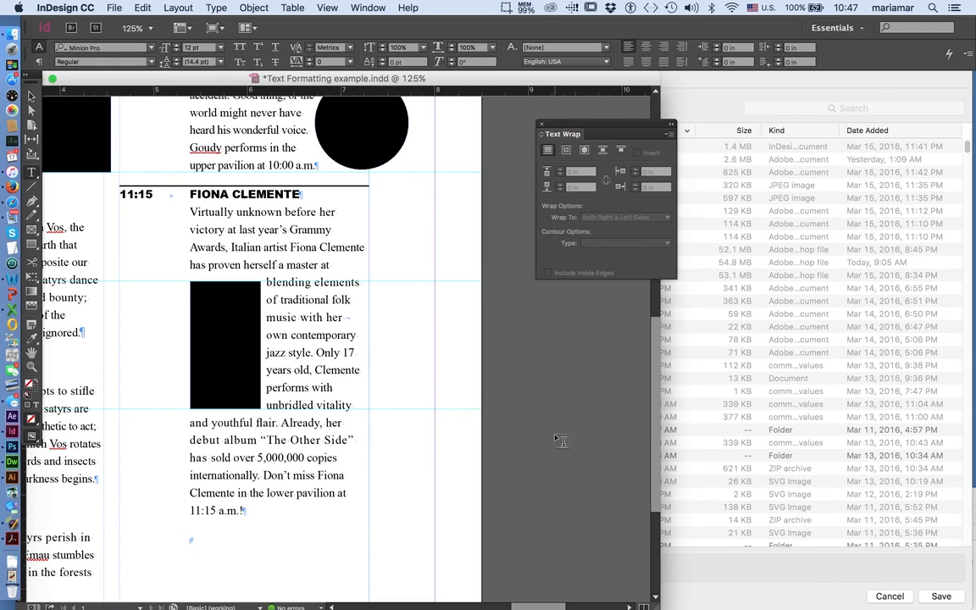
{"action": "left_click", "coordinate": [506, 8]}
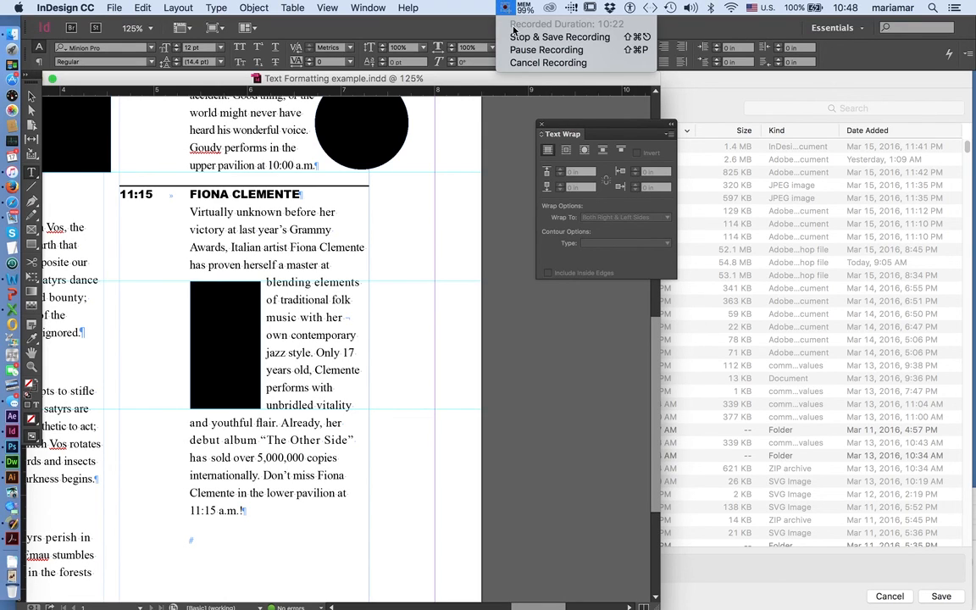